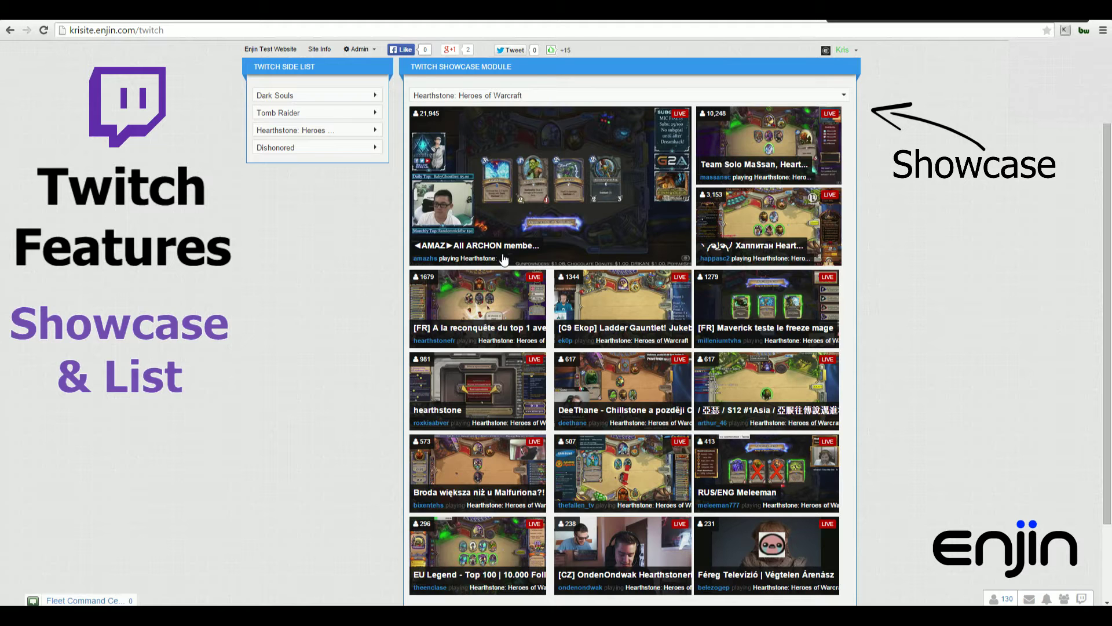
- Open a streamer's stream popup, type 'Kappa' in its chat, and close the popup
{"action": "left_click", "coordinate": [770, 148]}
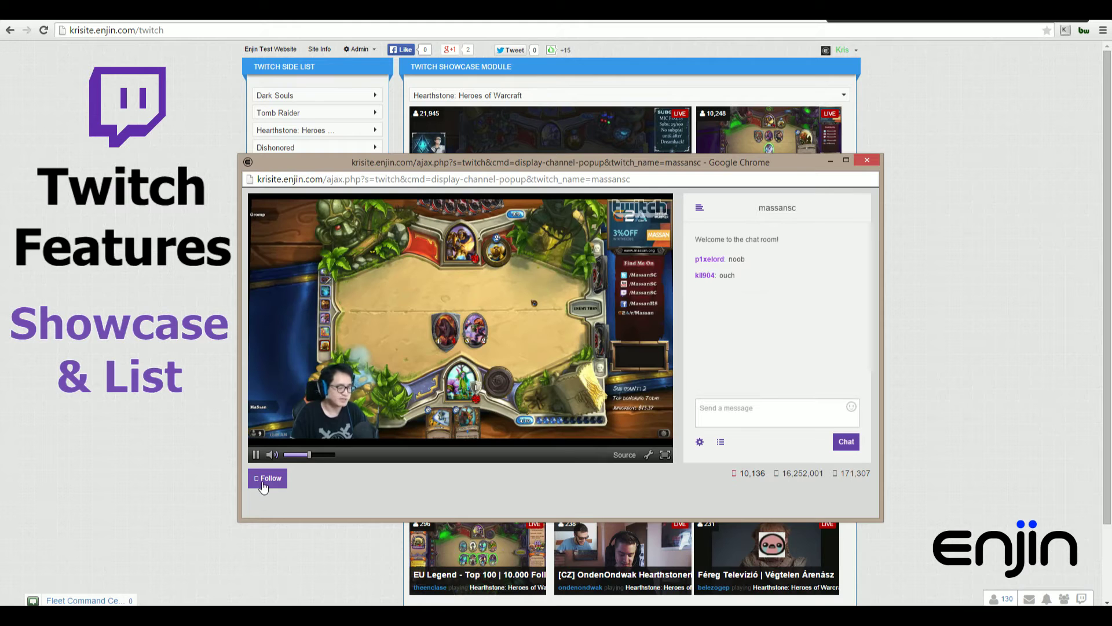
{"action": "type", "text": "Kappa"}
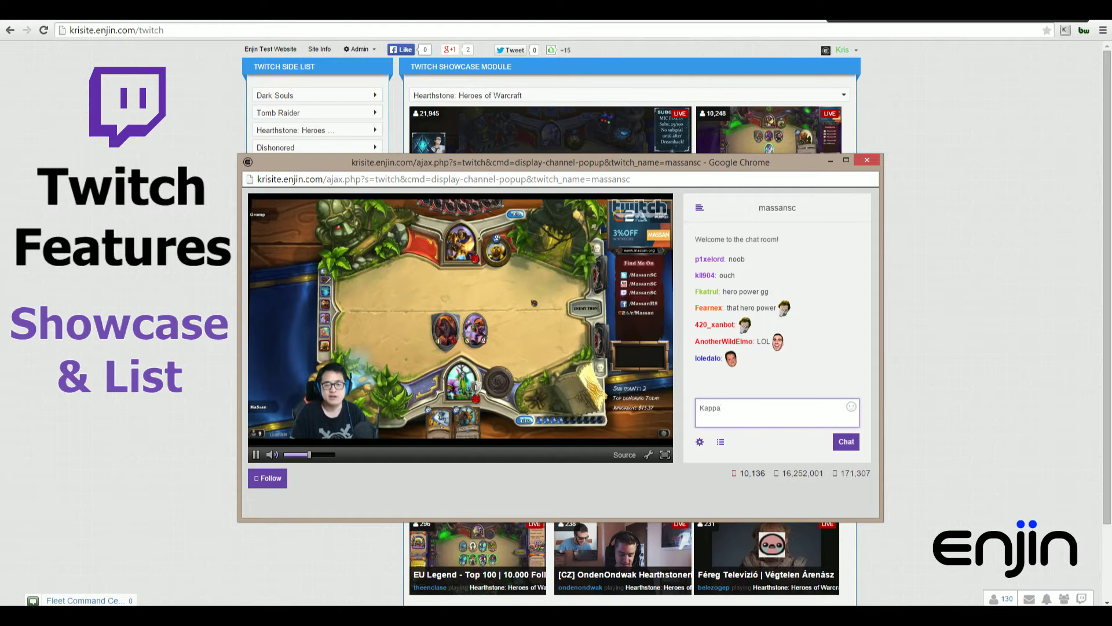
{"action": "left_click", "coordinate": [873, 162]}
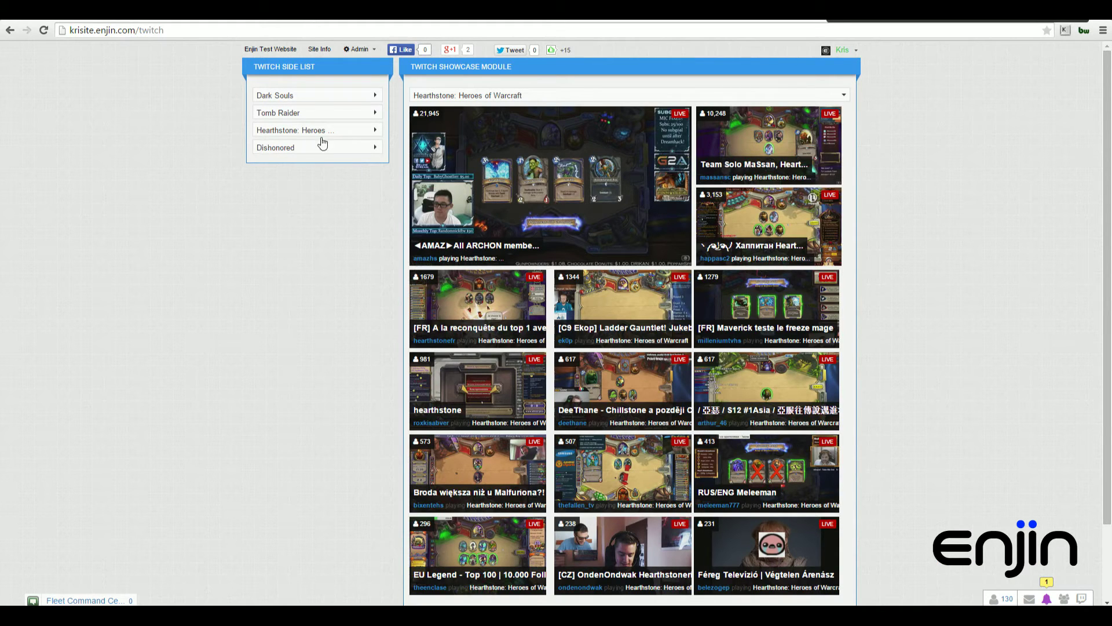
- Expand and collapse the Dark Souls, Hearthstone and Tomb Raider stream lists in the side list
{"action": "left_click", "coordinate": [337, 102]}
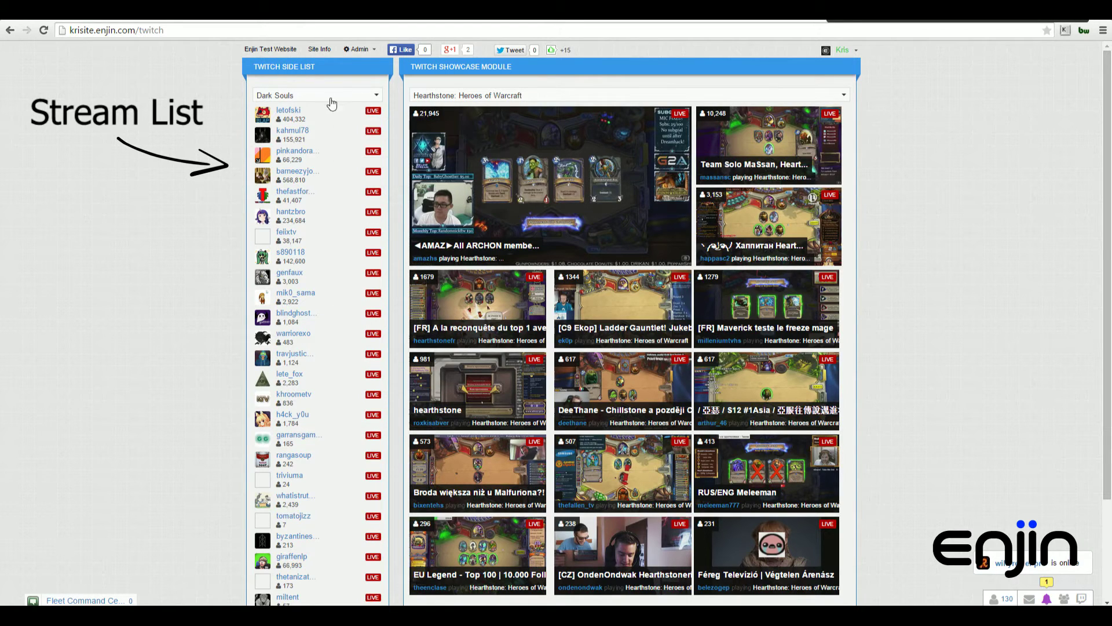
{"action": "left_click", "coordinate": [330, 98]}
{"action": "left_click", "coordinate": [325, 130]}
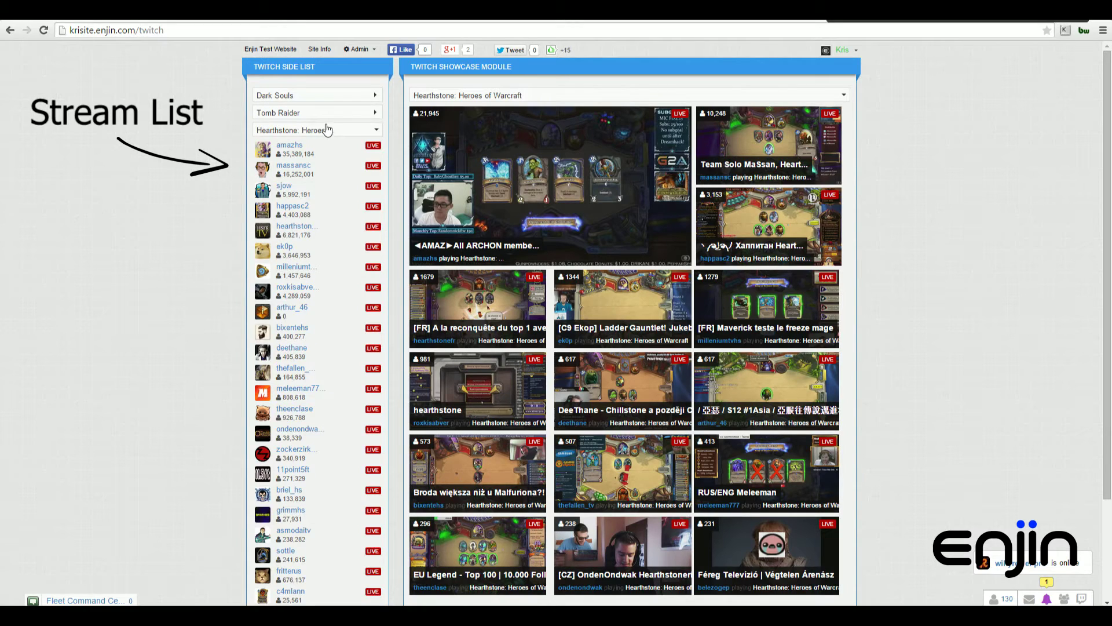
{"action": "left_click", "coordinate": [328, 116]}
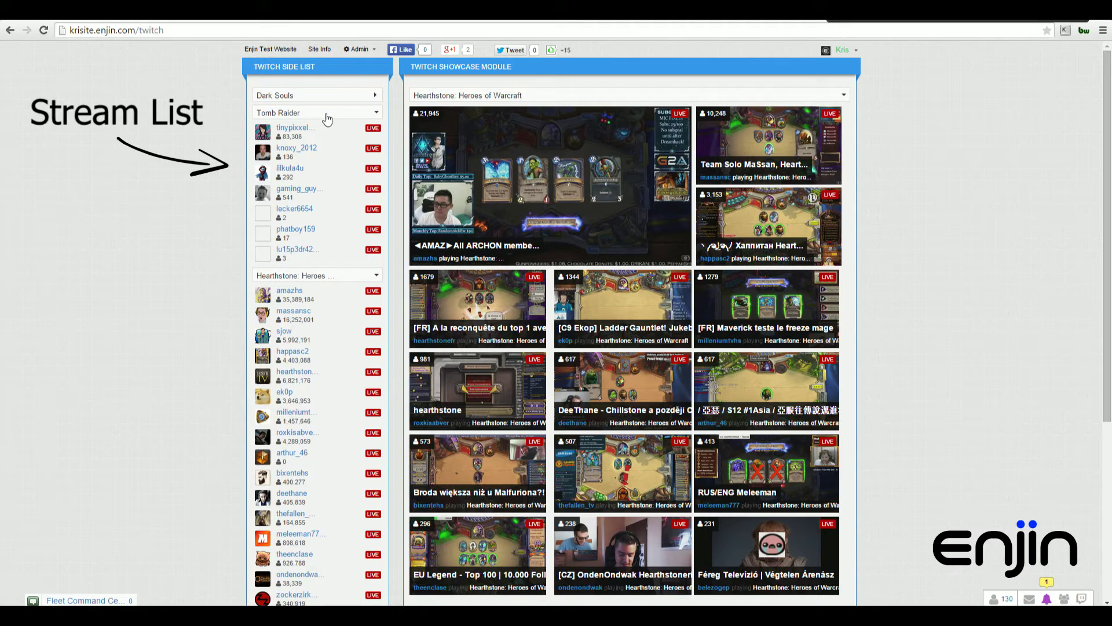
{"action": "left_click", "coordinate": [326, 115]}
{"action": "left_click", "coordinate": [328, 131]}
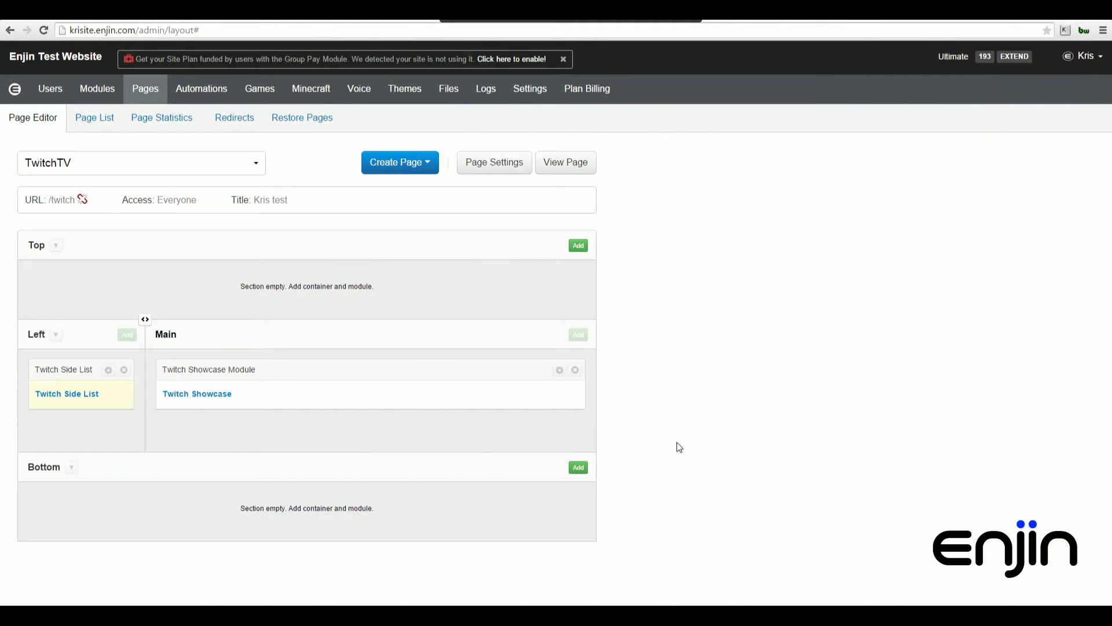
- Open the Twitch Side List settings full screen and review the stream types, leaving them unchanged
{"action": "left_click", "coordinate": [107, 395]}
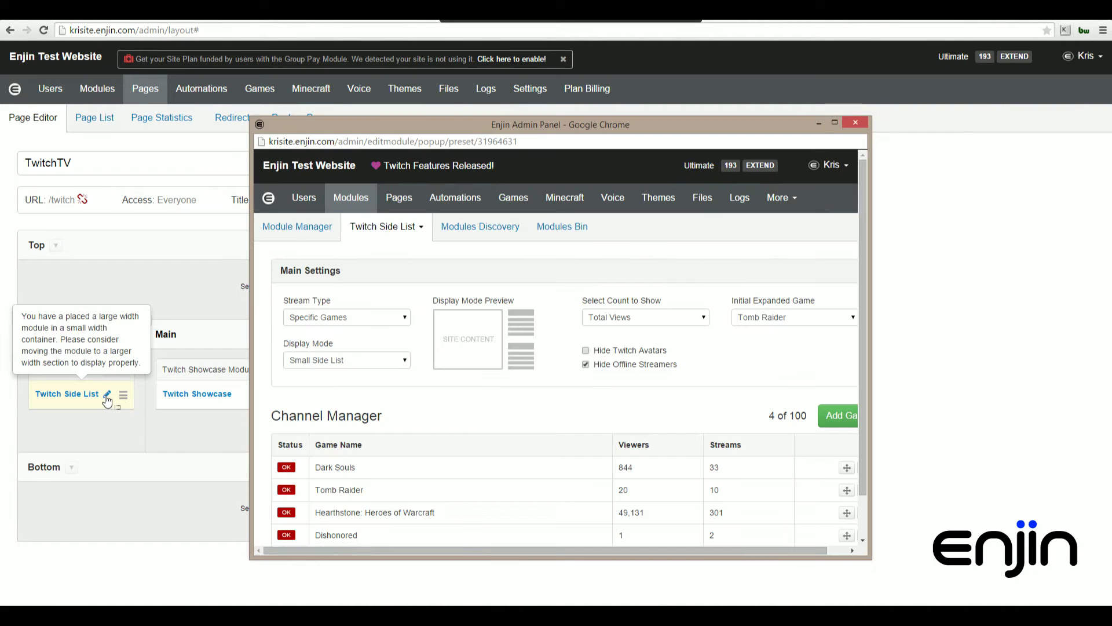
{"action": "left_click", "coordinate": [834, 123]}
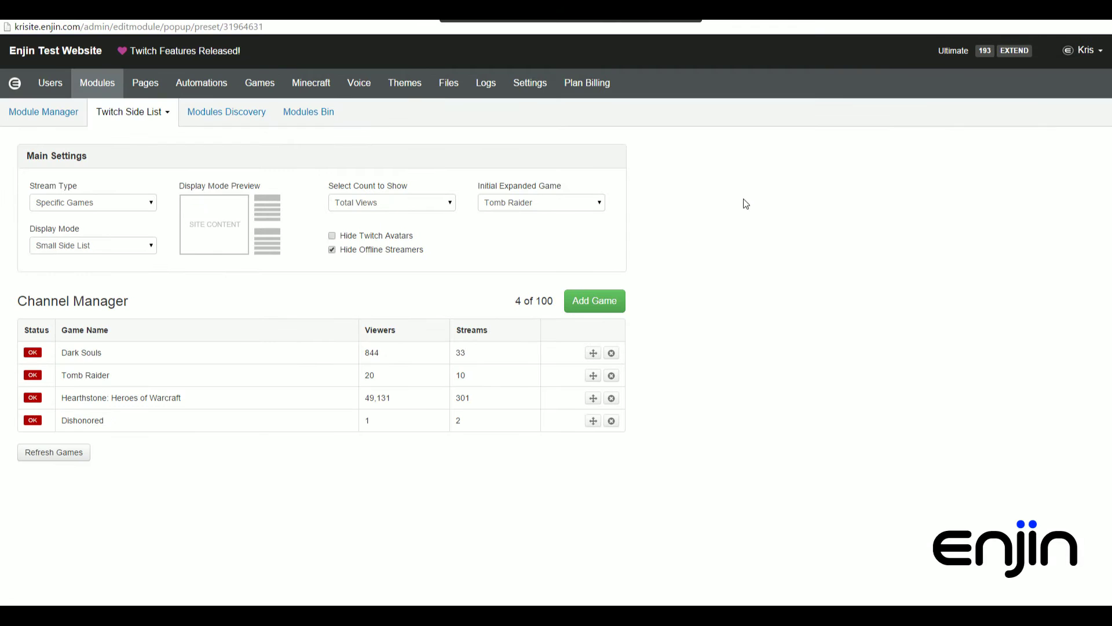
{"action": "left_click", "coordinate": [118, 204]}
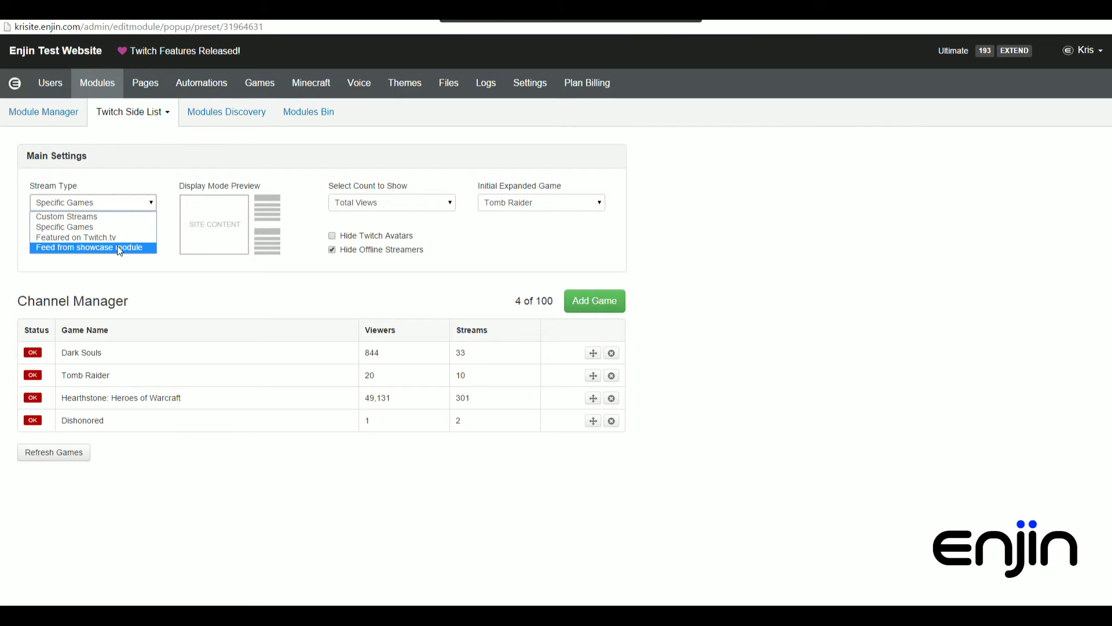
{"action": "left_click", "coordinate": [137, 264]}
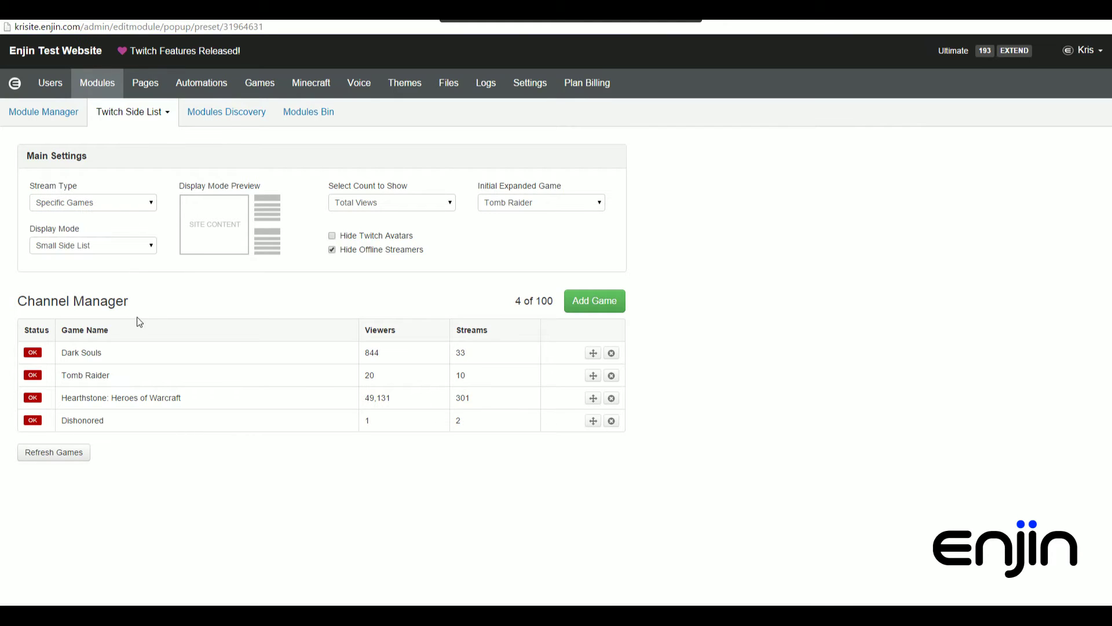
- Move Dark Souls to the bottom of the games list and delete Dishonored
{"action": "left_click_drag", "start_coordinate": [593, 353], "coordinate": [593, 376]}
{"action": "left_click", "coordinate": [611, 376]}
{"action": "left_click", "coordinate": [631, 398]}
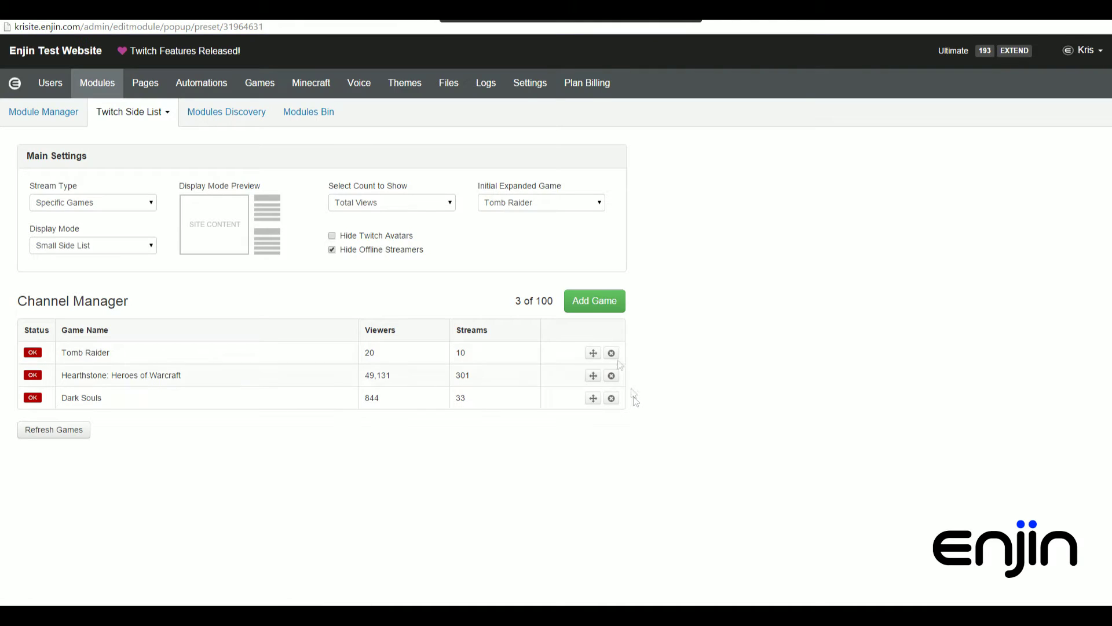
- Add Diablo III: Reaper of Souls to the games, then refresh viewer and stream counts for all games
{"action": "left_click", "coordinate": [595, 301]}
{"action": "type", "text": "Diablo"}
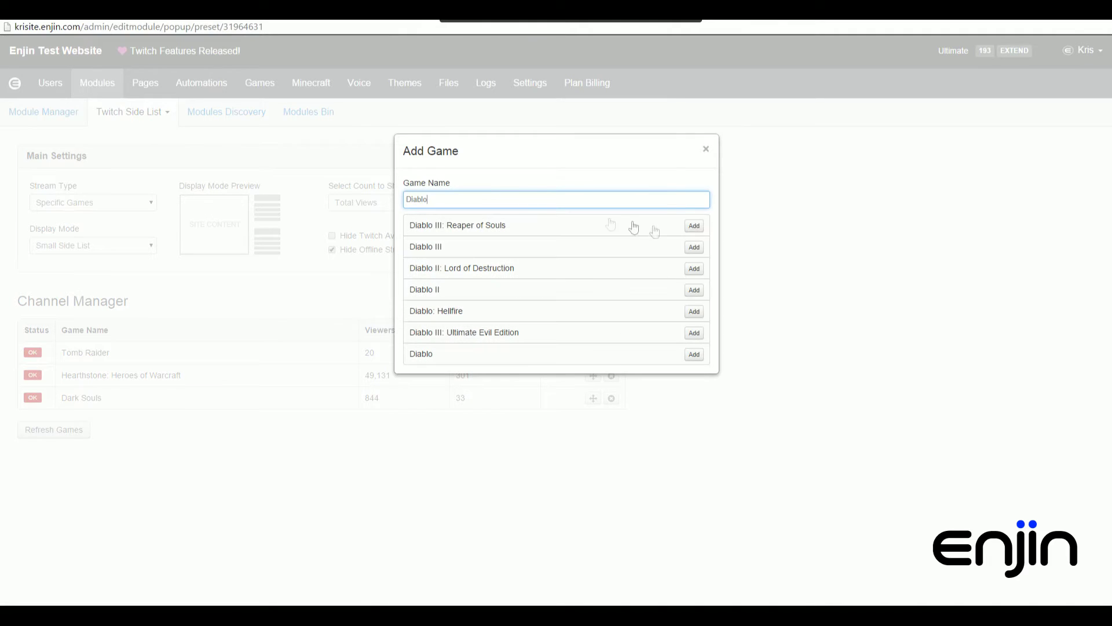
{"action": "left_click", "coordinate": [692, 225]}
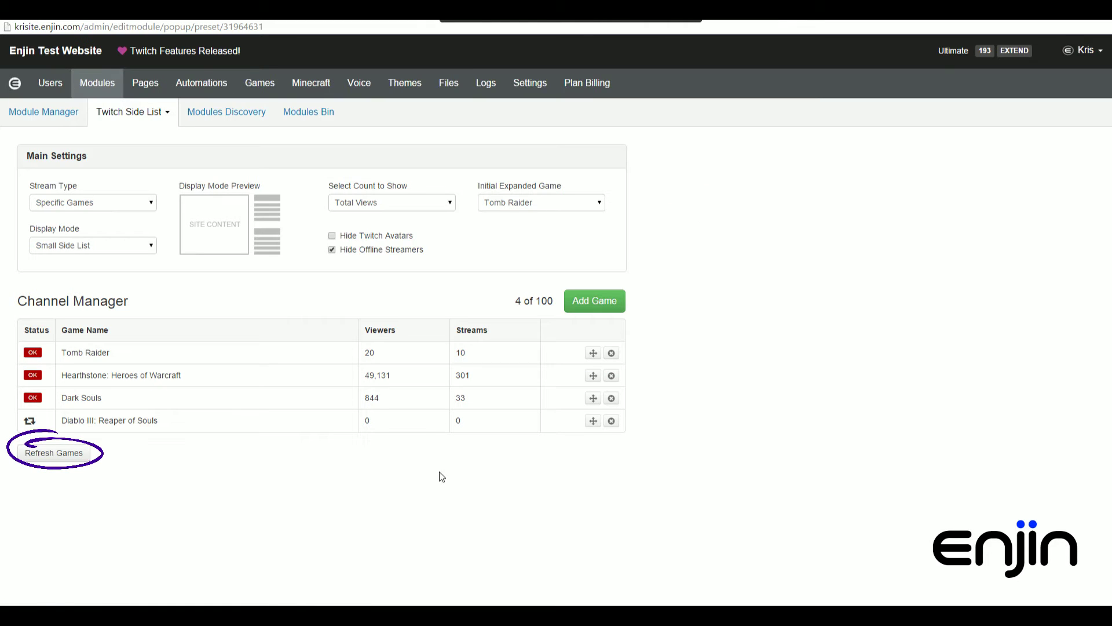
{"action": "left_click", "coordinate": [55, 452]}
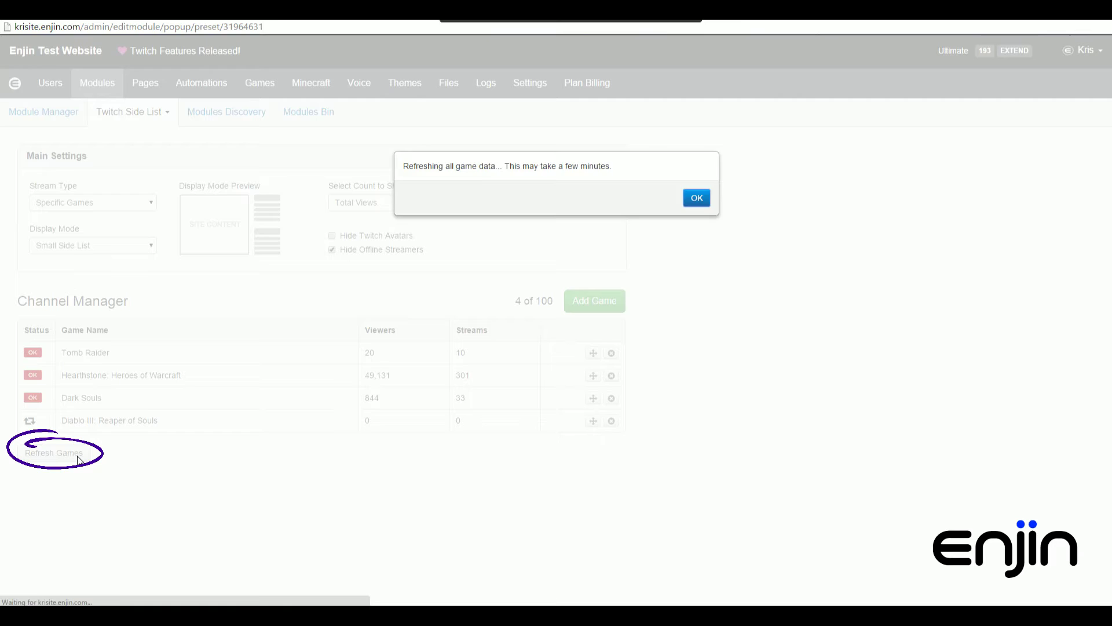
{"action": "key", "text": "Return"}
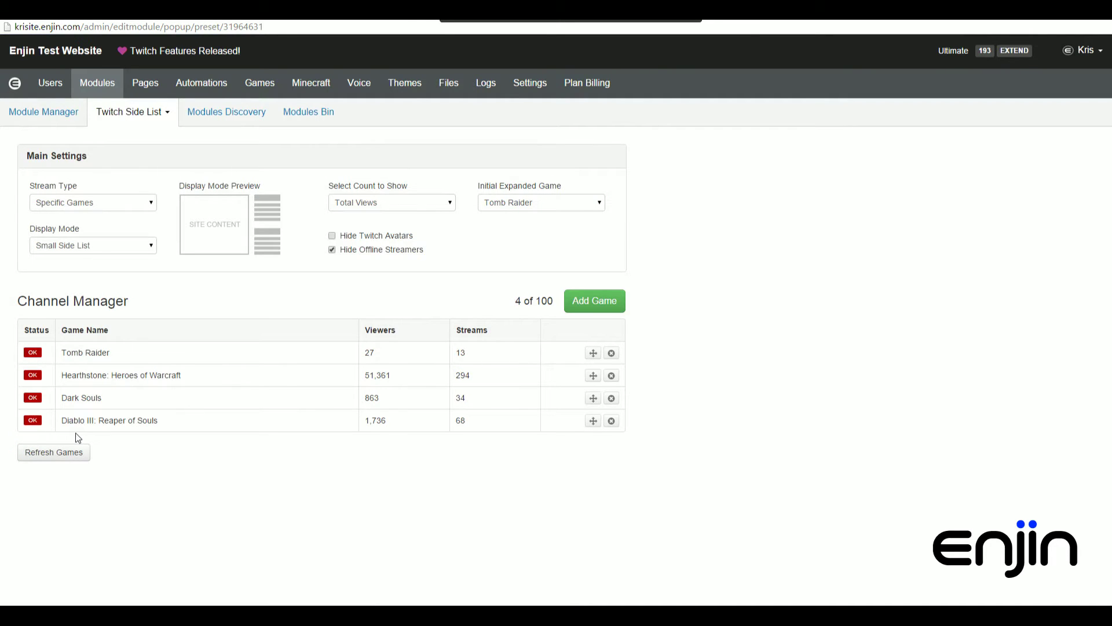
- Switch the side list's Stream Type to Custom Streams and create a streamer group named 'Test'
{"action": "left_click", "coordinate": [117, 208]}
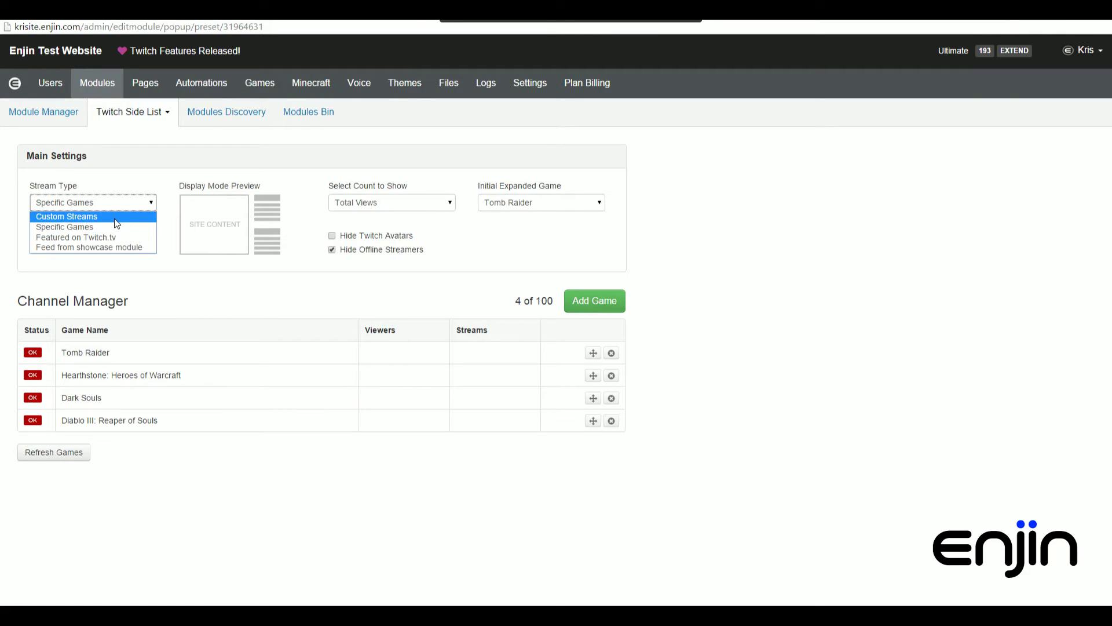
{"action": "left_click", "coordinate": [116, 216]}
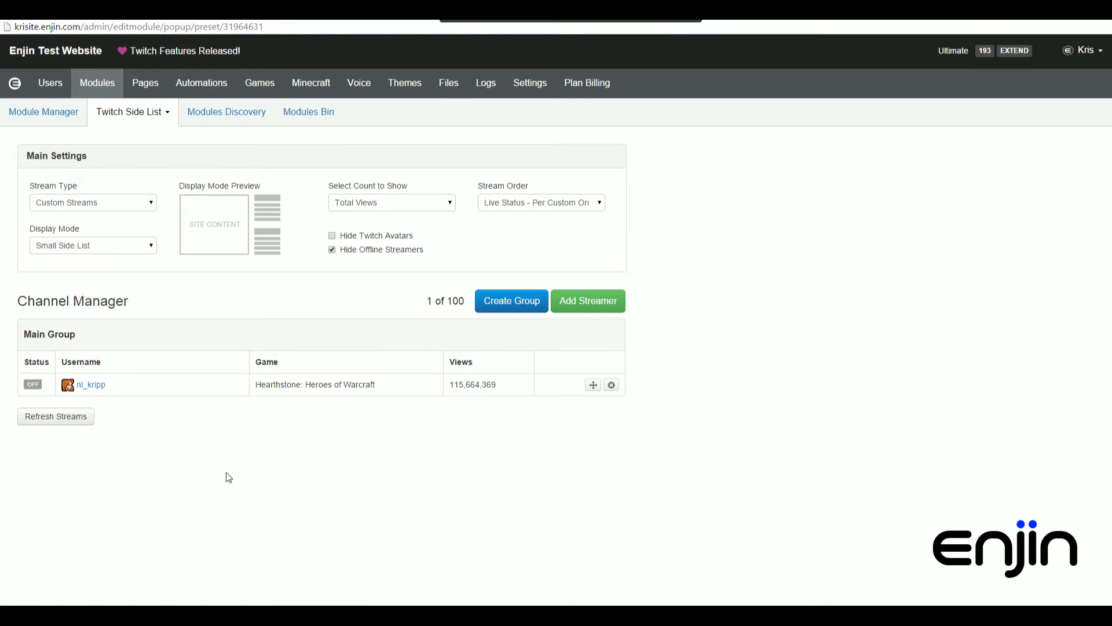
{"action": "left_click", "coordinate": [510, 303]}
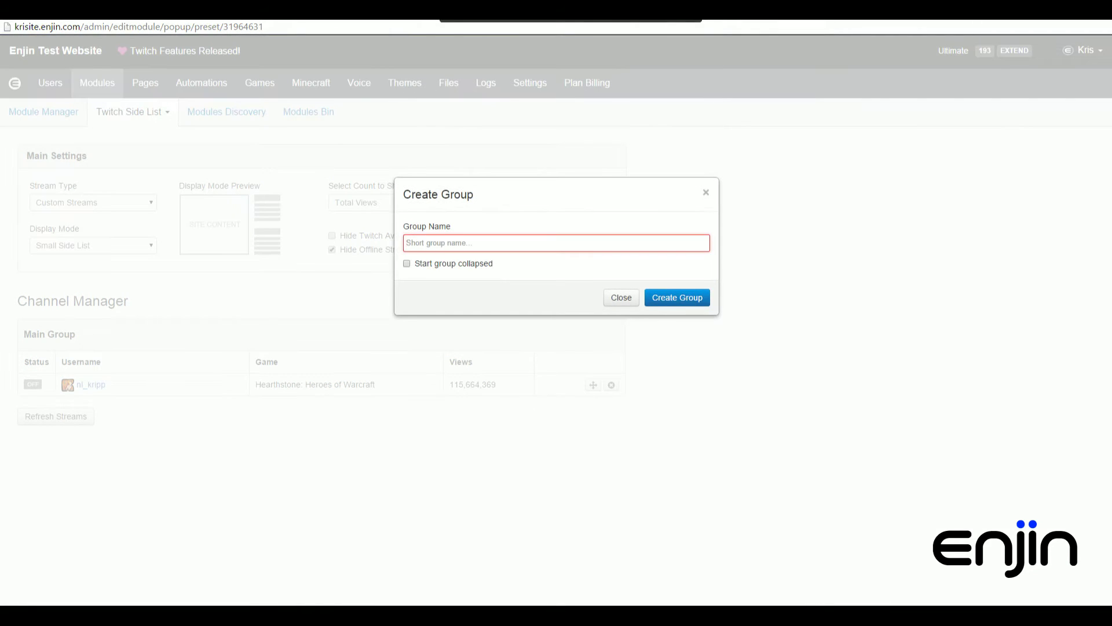
{"action": "type", "text": "Test"}
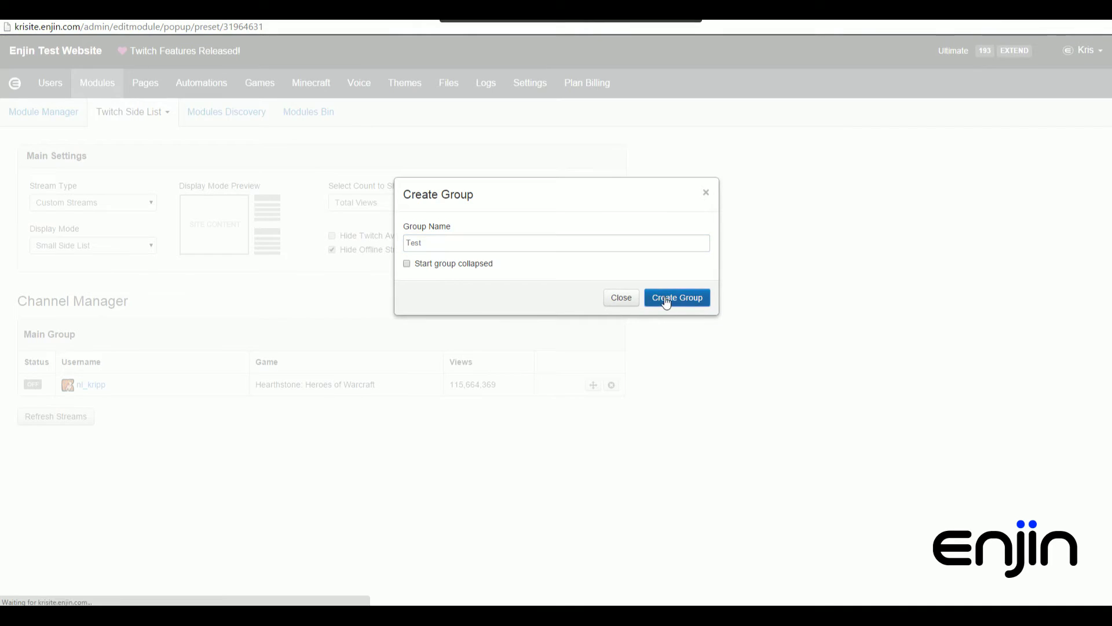
{"action": "left_click", "coordinate": [666, 300]}
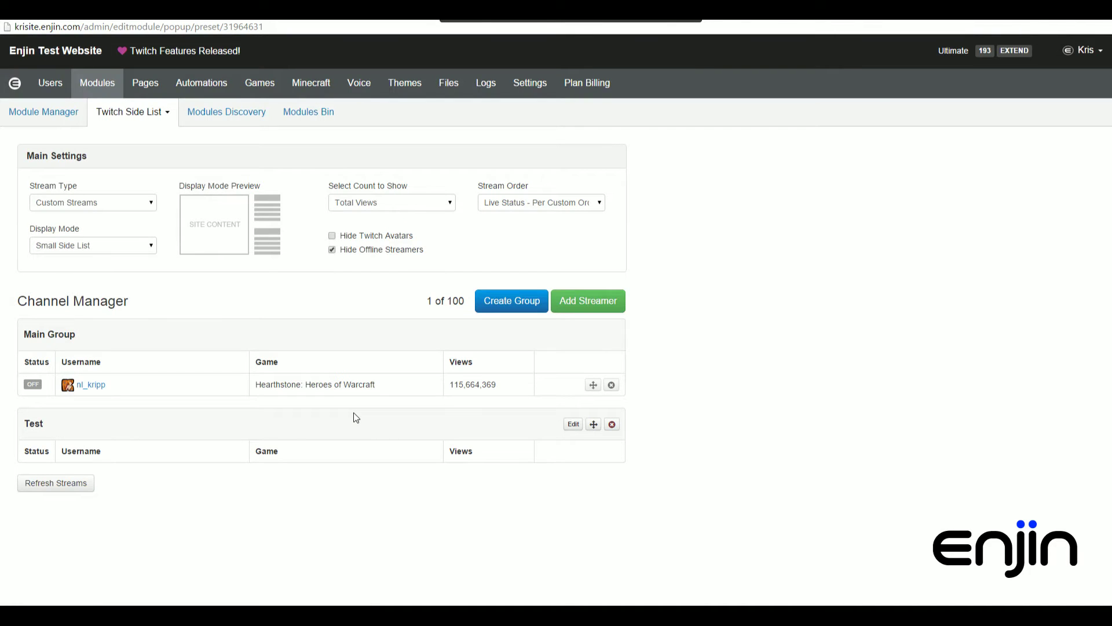
- Add a second streamer by Twitch username to Test and move the original streamer into Test
{"action": "left_click", "coordinate": [588, 300]}
{"action": "type", "text": "k"}
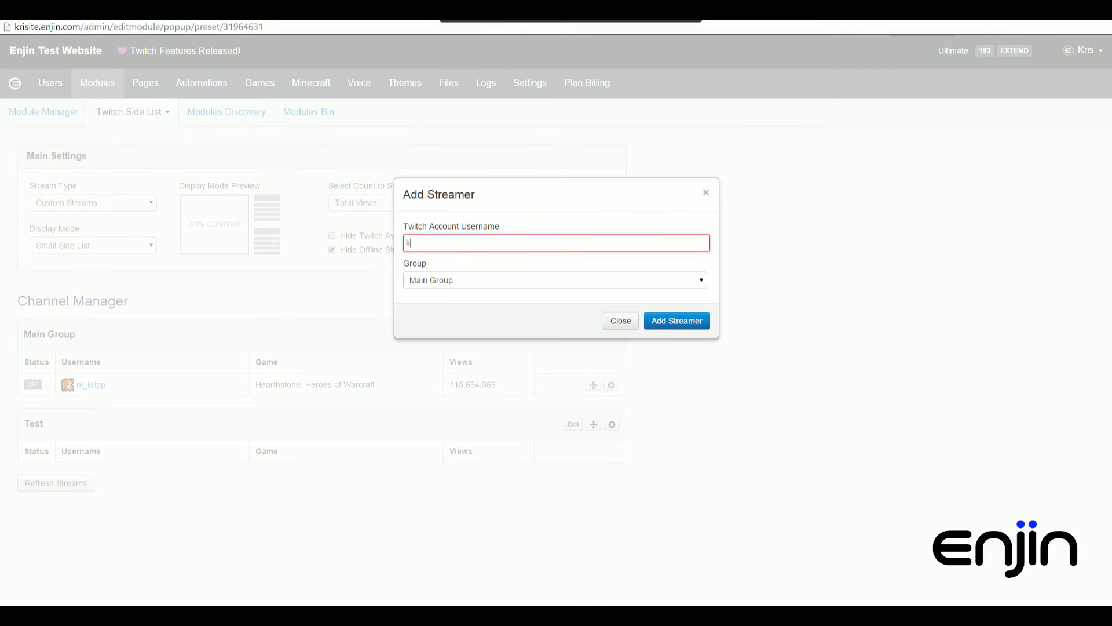
{"action": "type", "text": "ungentv"}
{"action": "left_click", "coordinate": [658, 281]}
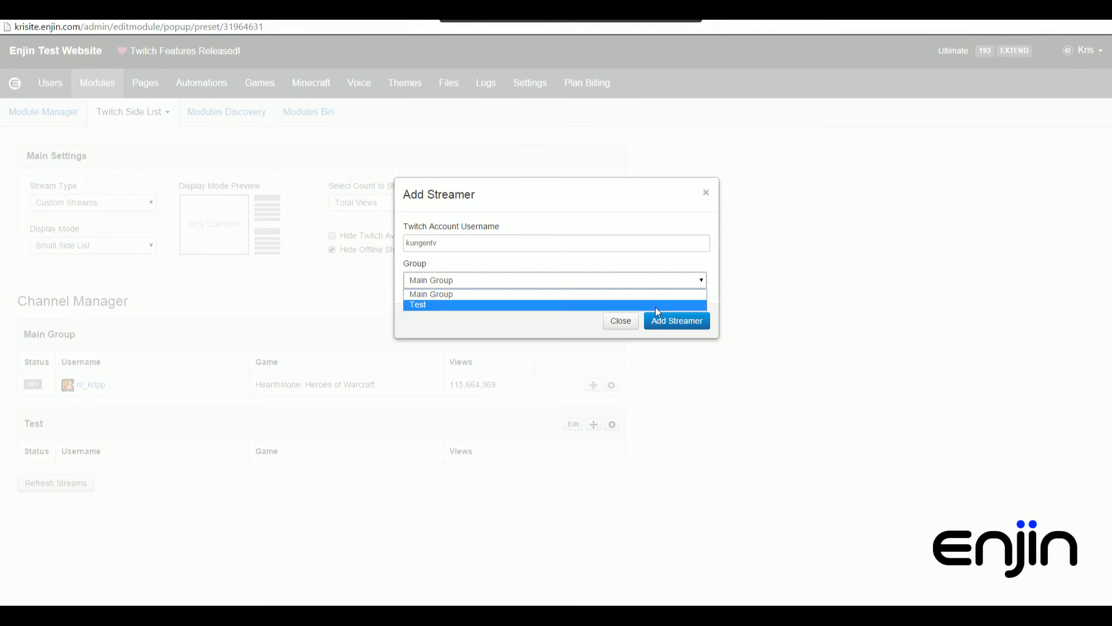
{"action": "left_click", "coordinate": [655, 303]}
{"action": "left_click", "coordinate": [678, 321]}
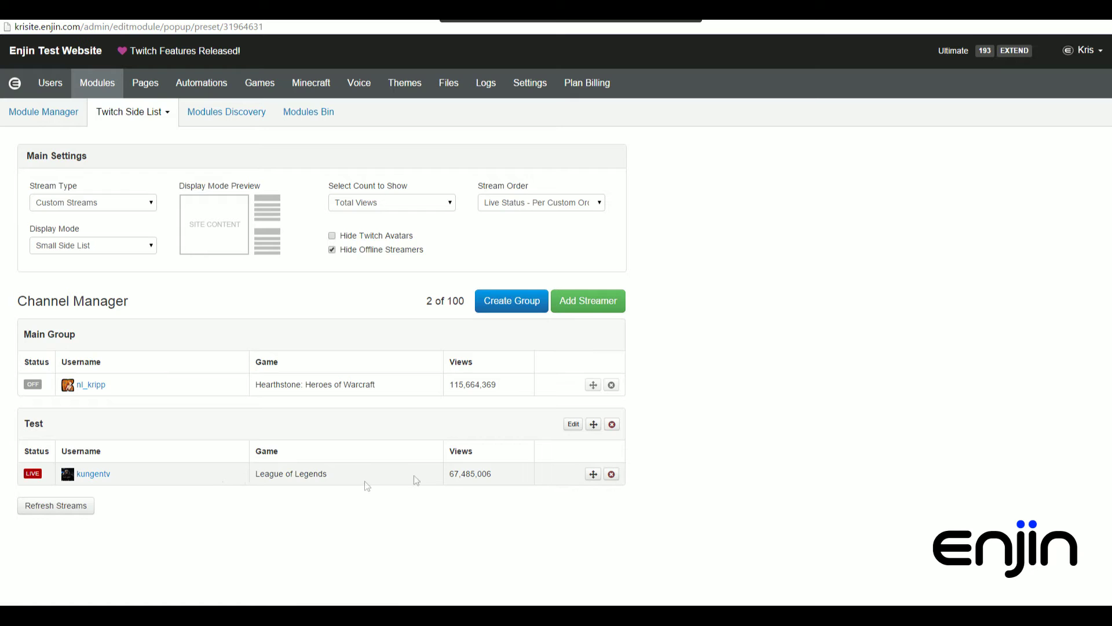
{"action": "mouse_move", "coordinate": [594, 384]}
{"action": "left_mouse_down"}
{"action": "mouse_move", "coordinate": [594, 480]}
{"action": "mouse_move", "coordinate": [590, 366]}
{"action": "left_mouse_up"}
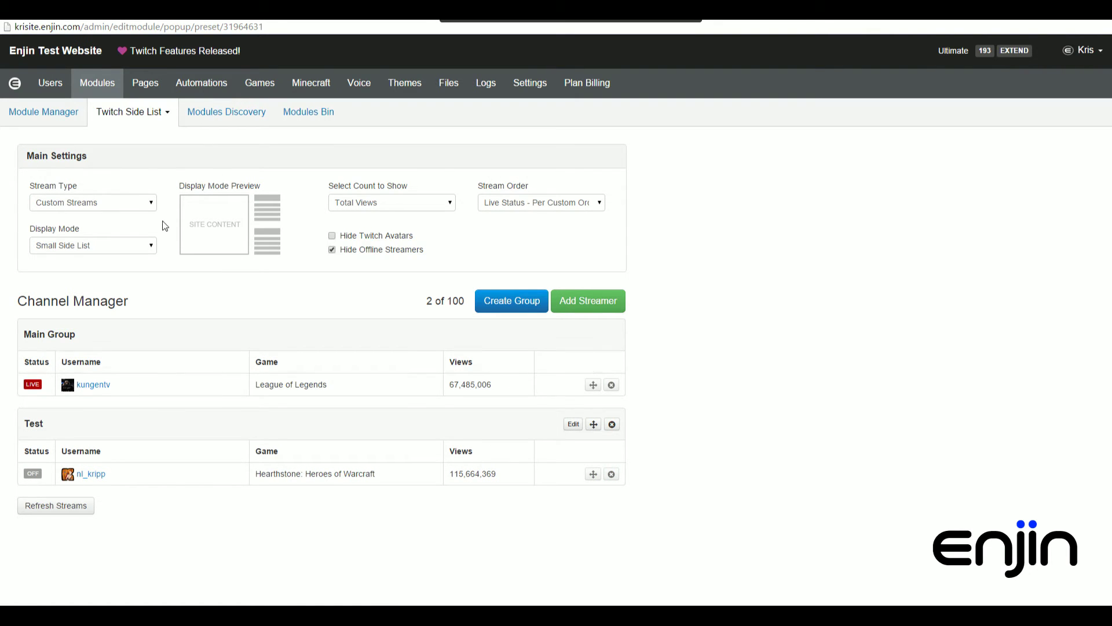
- Try Featured on Twitch.tv, then set Stream Type to Feed from showcase module using Twitch Showcase
{"action": "left_click", "coordinate": [119, 202]}
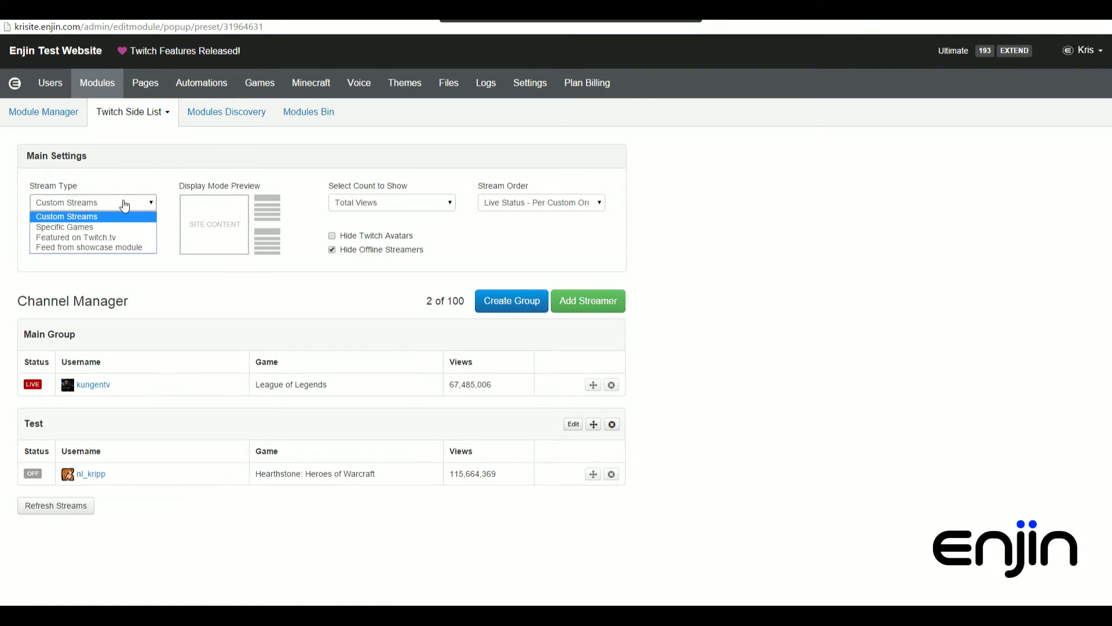
{"action": "left_click", "coordinate": [124, 237]}
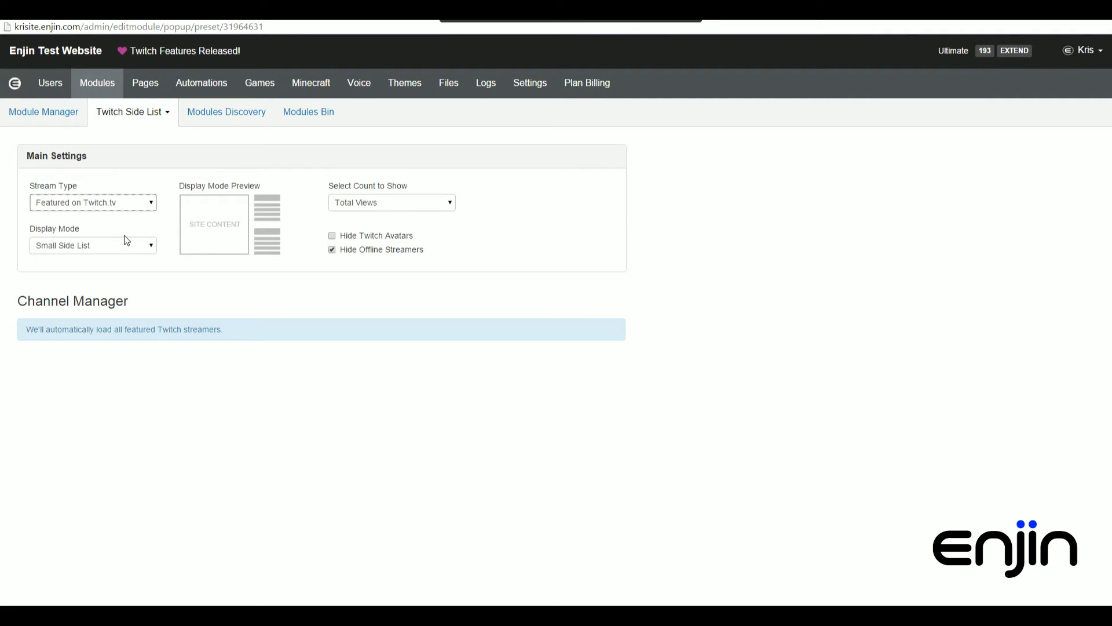
{"action": "left_click", "coordinate": [139, 204]}
{"action": "left_click", "coordinate": [138, 248]}
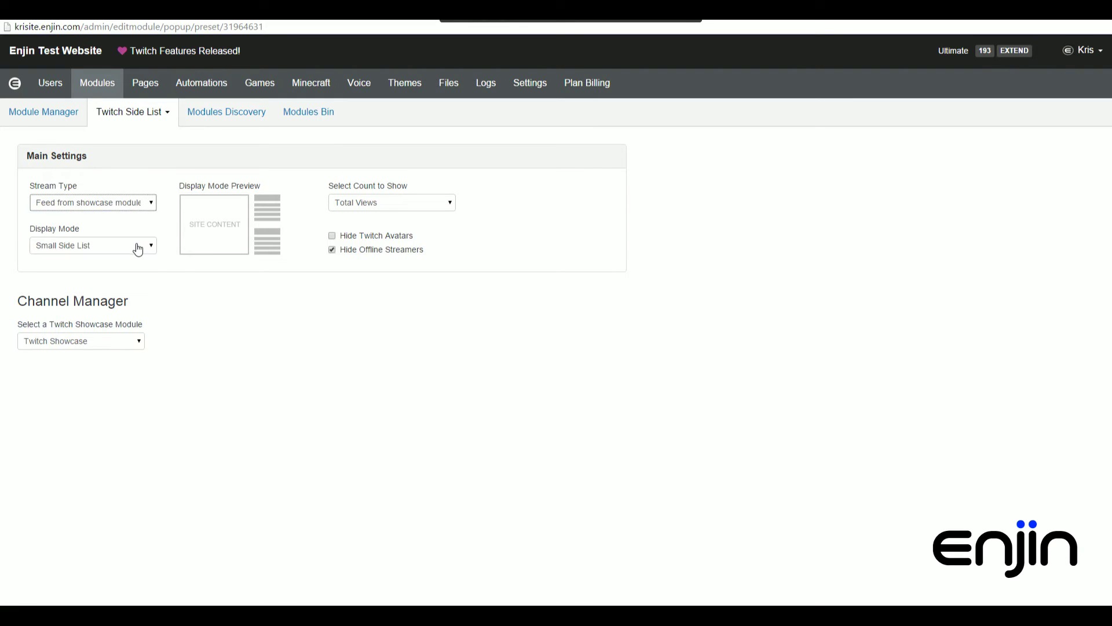
{"action": "left_click", "coordinate": [116, 341]}
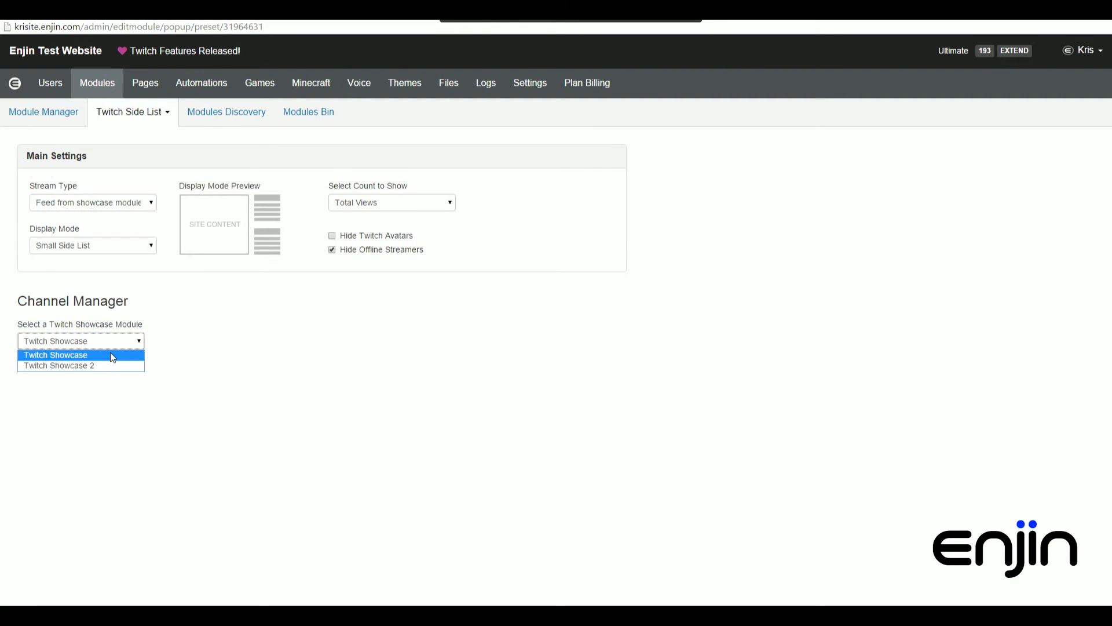
- Set Stream Type to Specific Games and Display Mode to Small Side List after previewing Small Blocks
{"action": "left_click", "coordinate": [126, 207]}
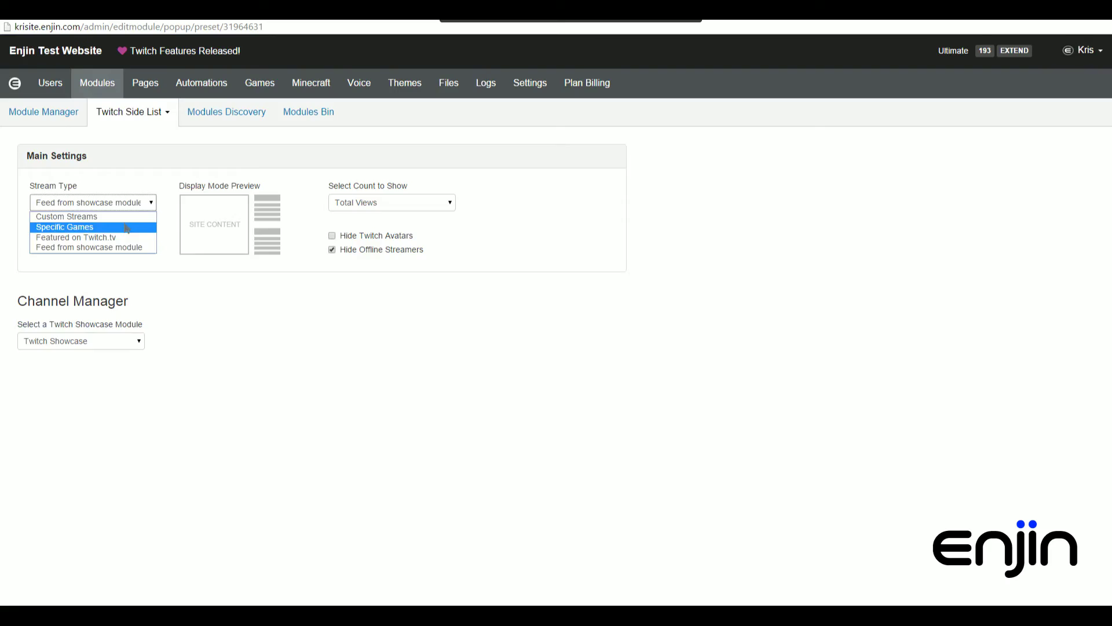
{"action": "left_click", "coordinate": [127, 227]}
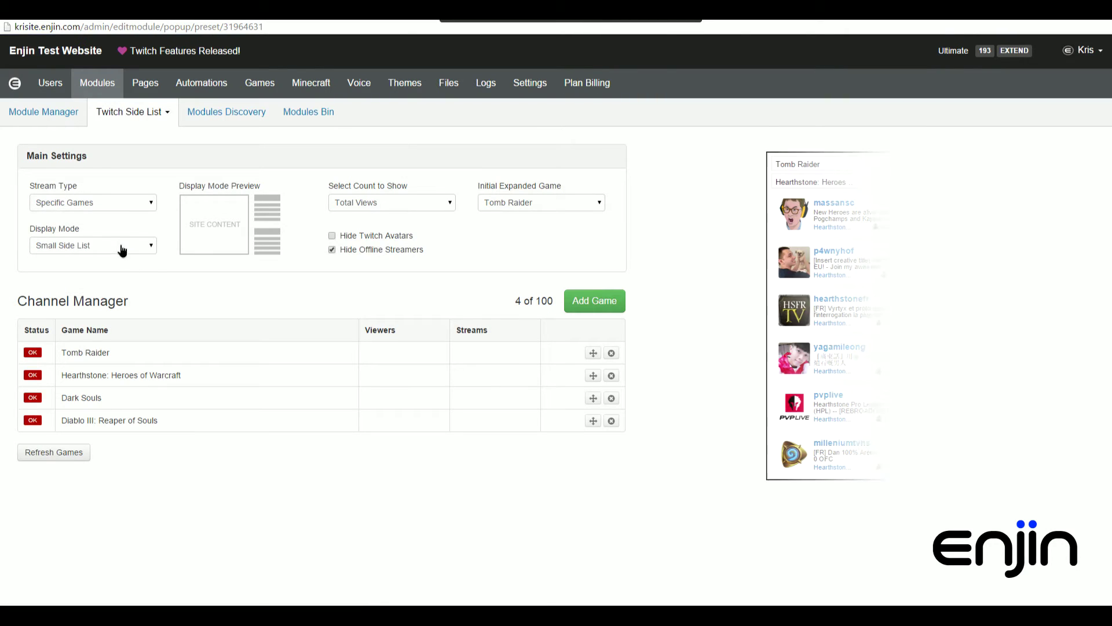
{"action": "left_click", "coordinate": [123, 246]}
{"action": "left_click", "coordinate": [125, 266]}
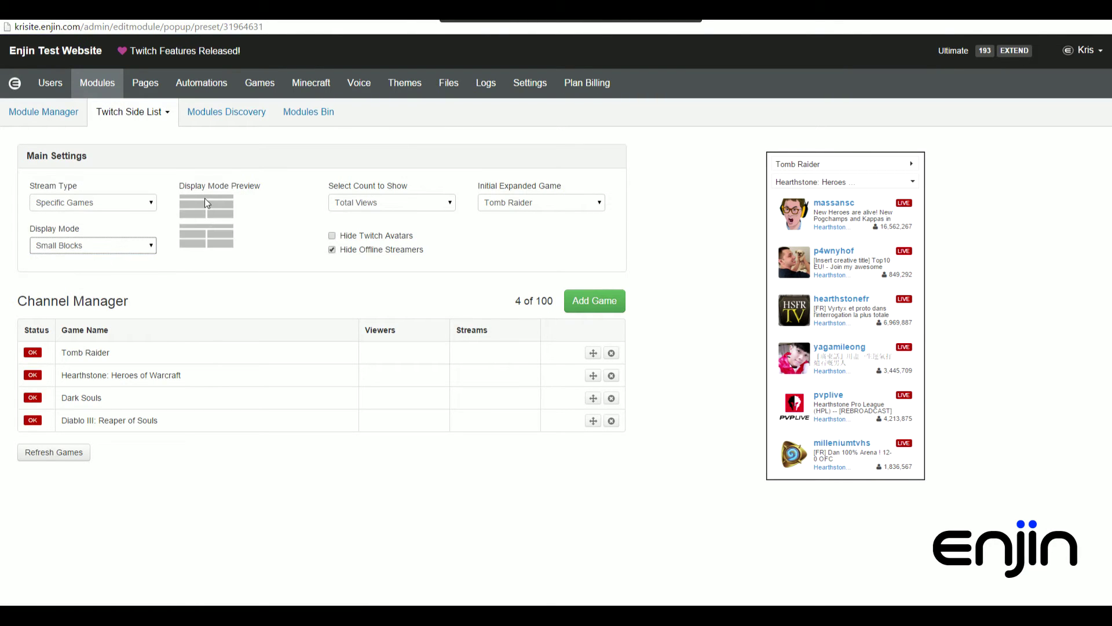
{"action": "left_click", "coordinate": [124, 247]}
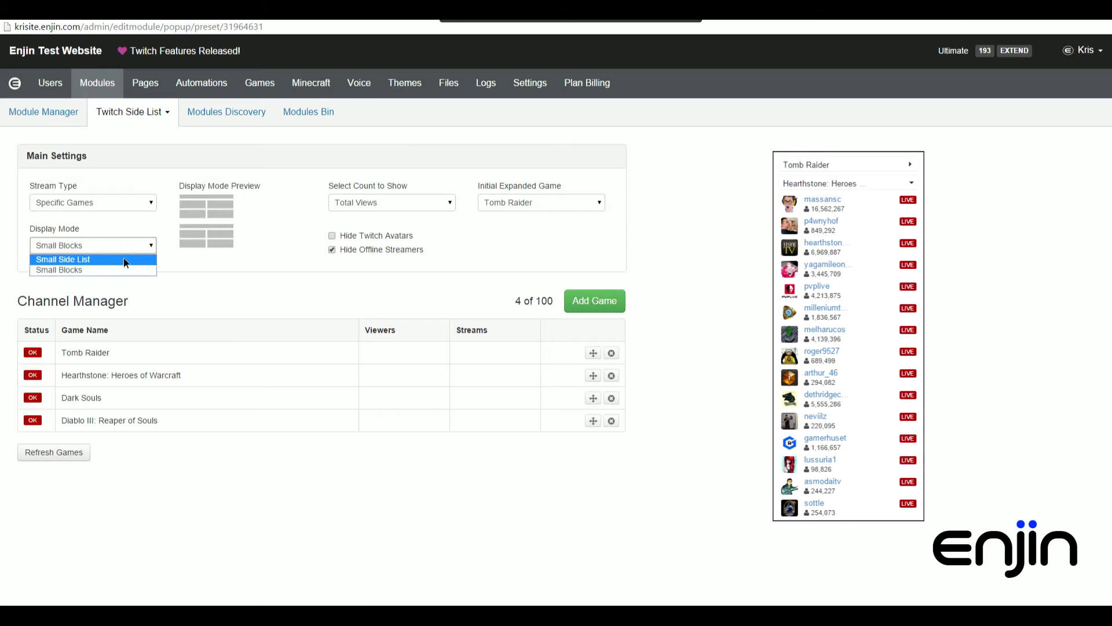
{"action": "left_click", "coordinate": [124, 258]}
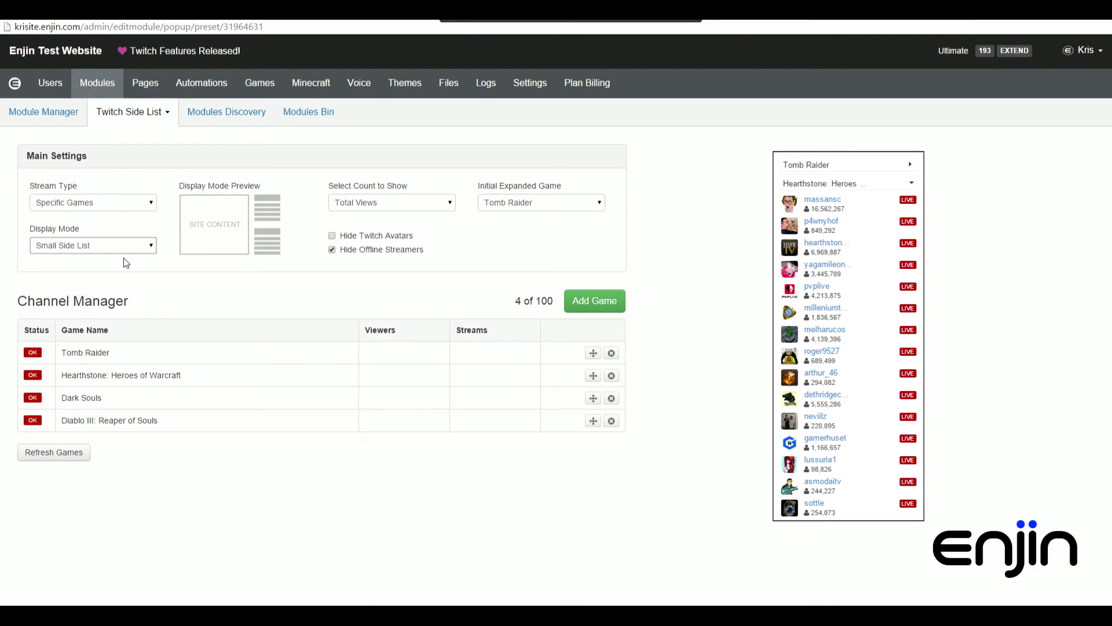
- Keep Total Views as the shown count and Tomb Raider as the initially expanded game
{"action": "left_click", "coordinate": [407, 208]}
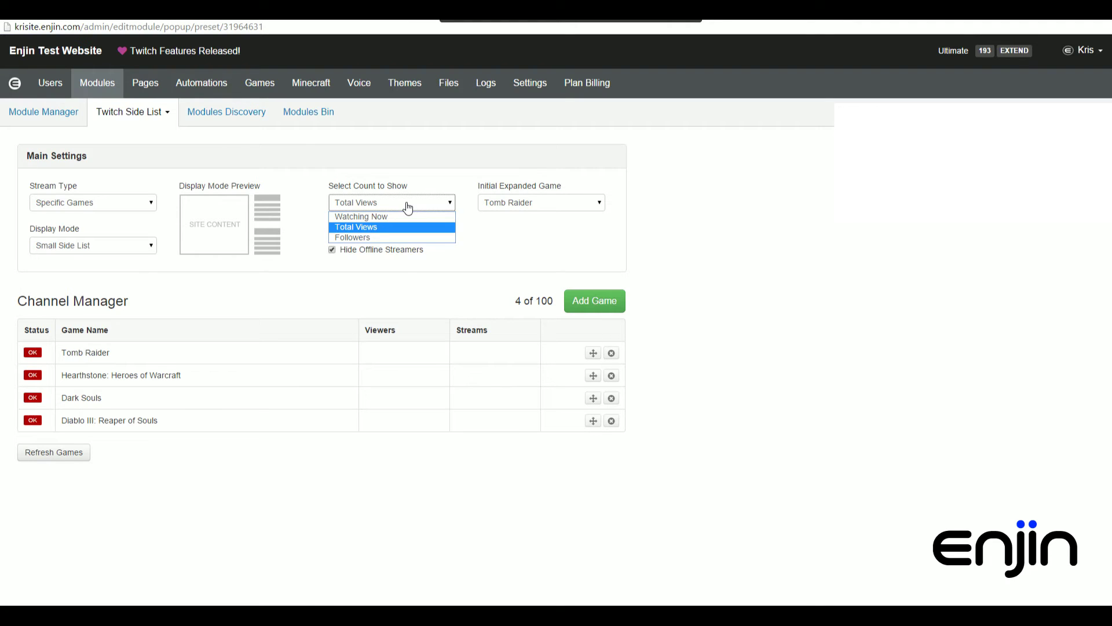
{"action": "left_click", "coordinate": [545, 208]}
{"action": "left_click", "coordinate": [548, 204]}
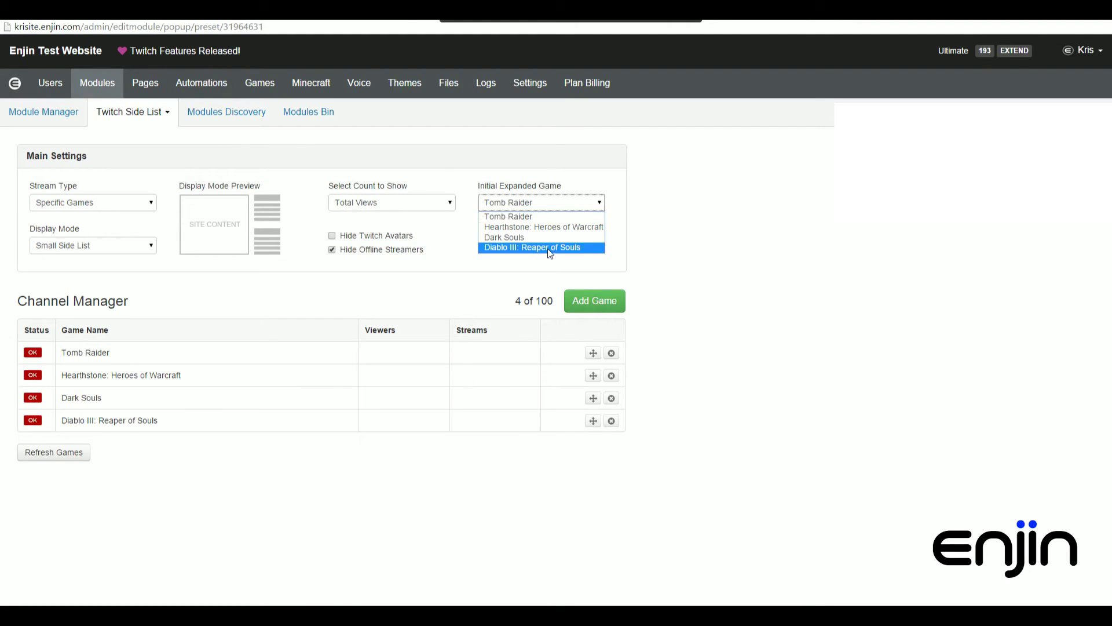
{"action": "left_click", "coordinate": [552, 216]}
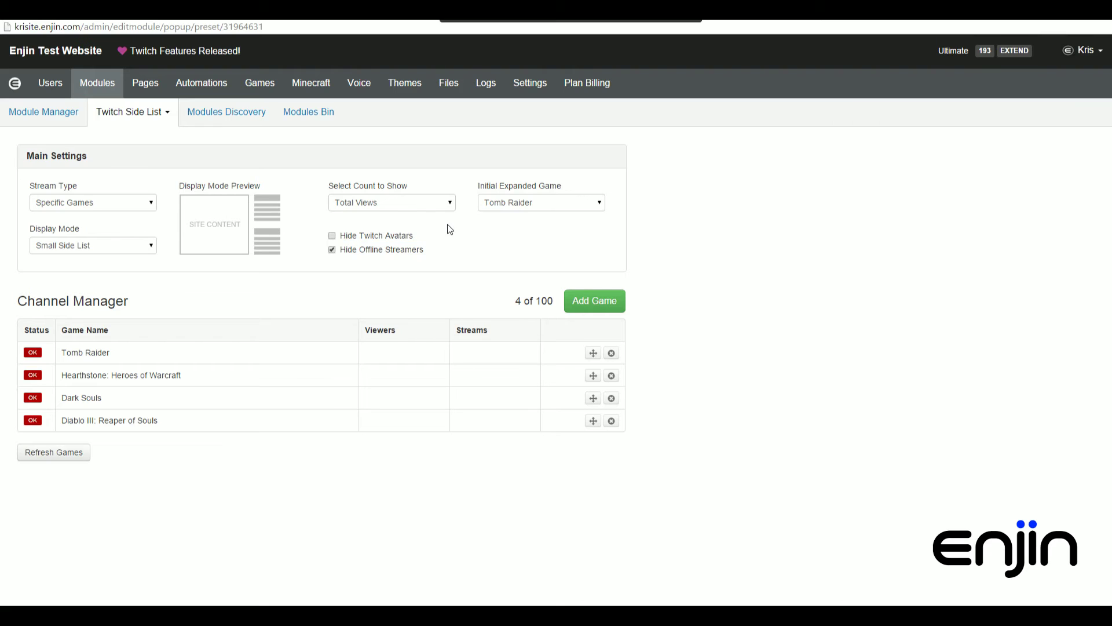
- Leave the side list settings, edit Twitch Showcase full screen, and set Stream Type to Custom Streams
{"action": "left_click", "coordinate": [1099, 24]}
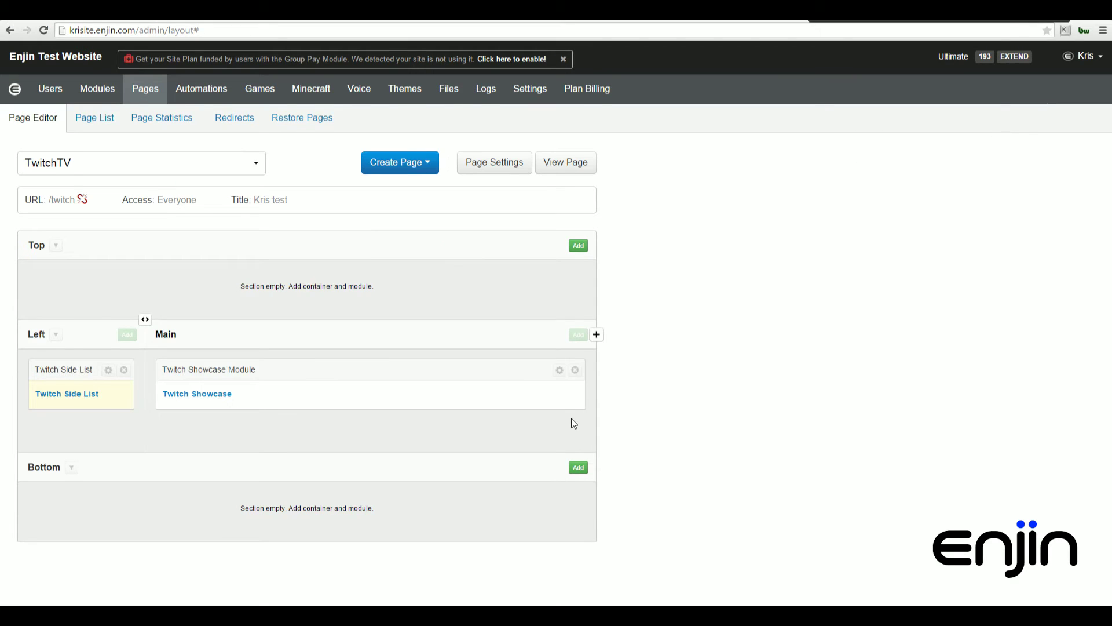
{"action": "left_click", "coordinate": [241, 395]}
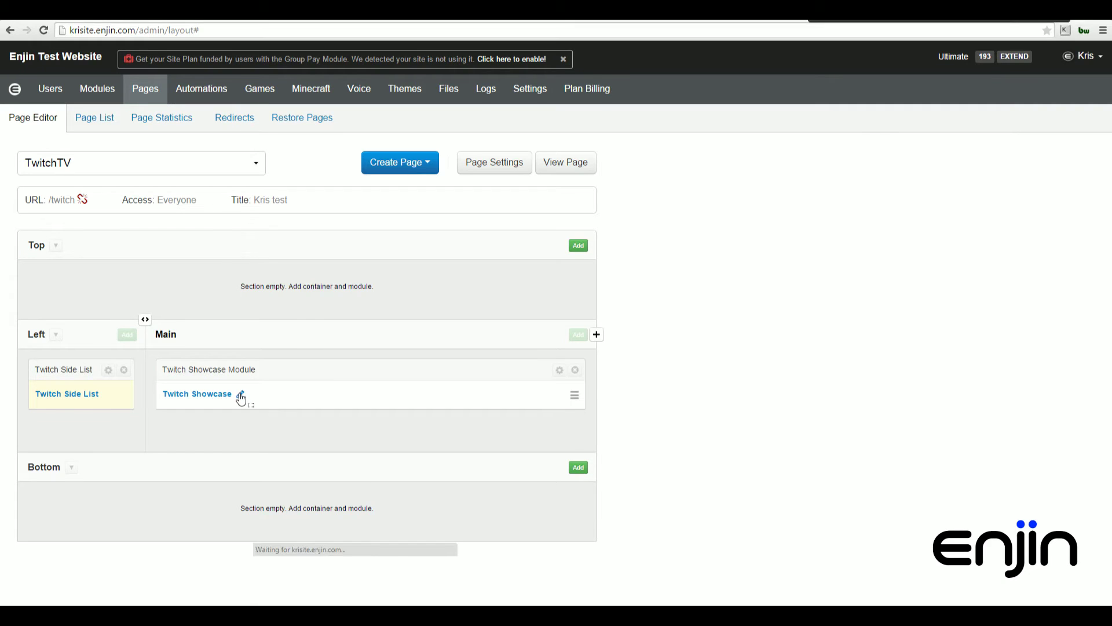
{"action": "left_click", "coordinate": [832, 124]}
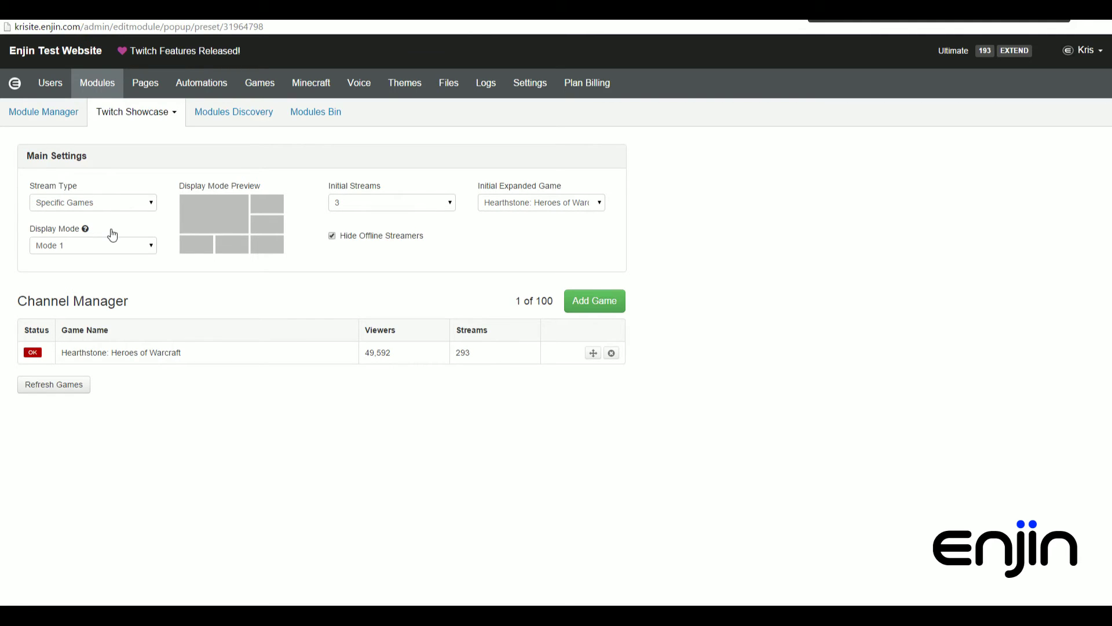
{"action": "left_click", "coordinate": [128, 201]}
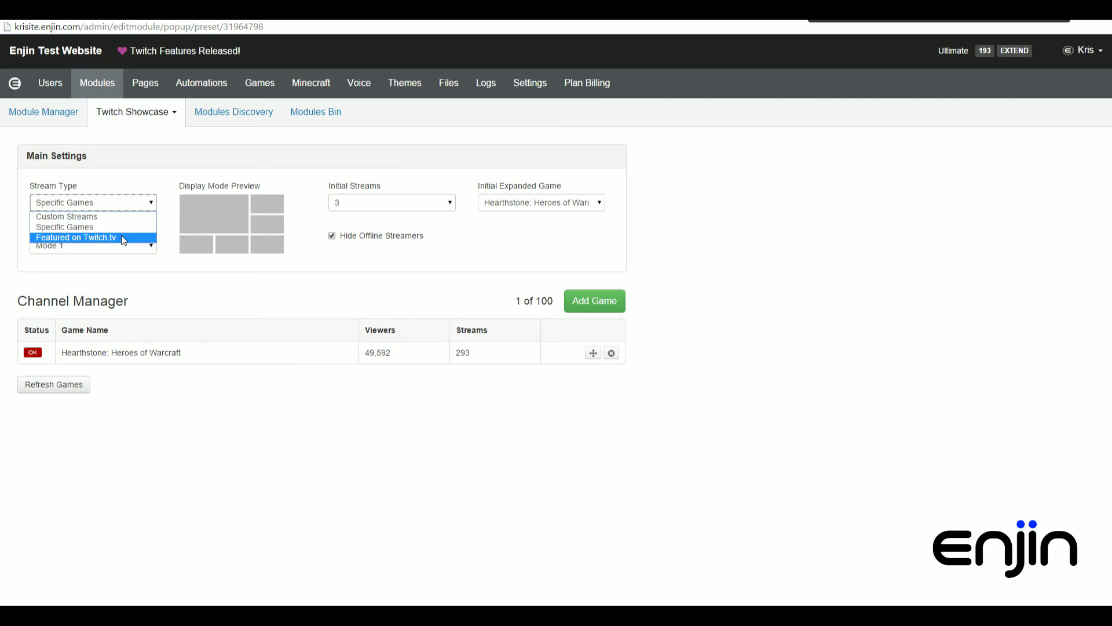
{"action": "left_click", "coordinate": [120, 217]}
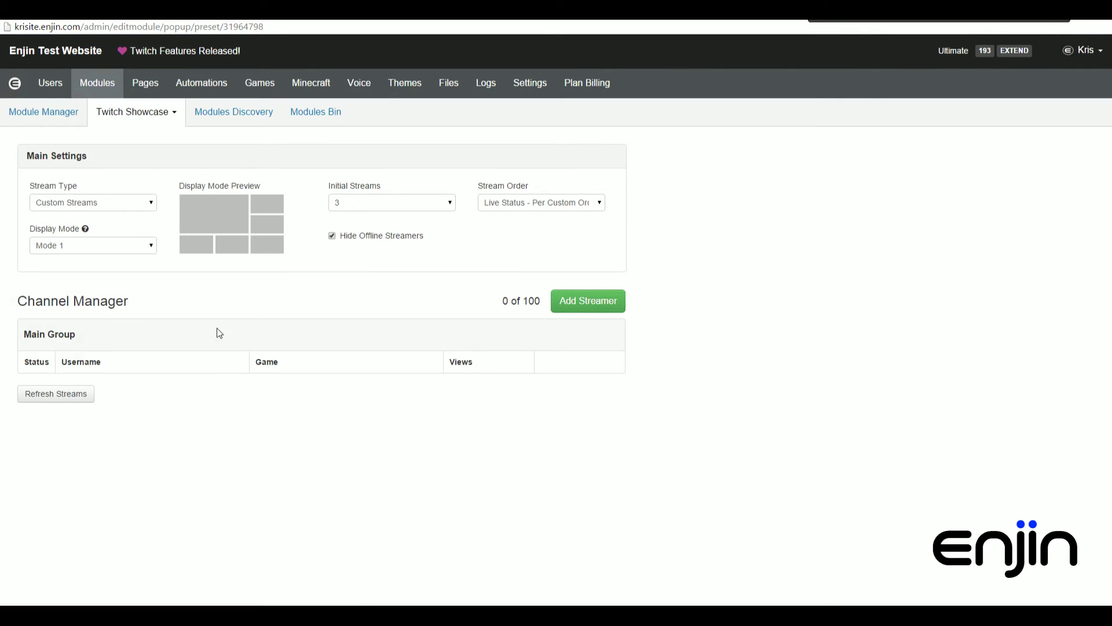
- Add a streamer to the showcase's custom list by entering their Twitch username
{"action": "left_click", "coordinate": [612, 305]}
{"action": "left_click", "coordinate": [436, 241]}
{"action": "type", "text": "nl_kripp"}
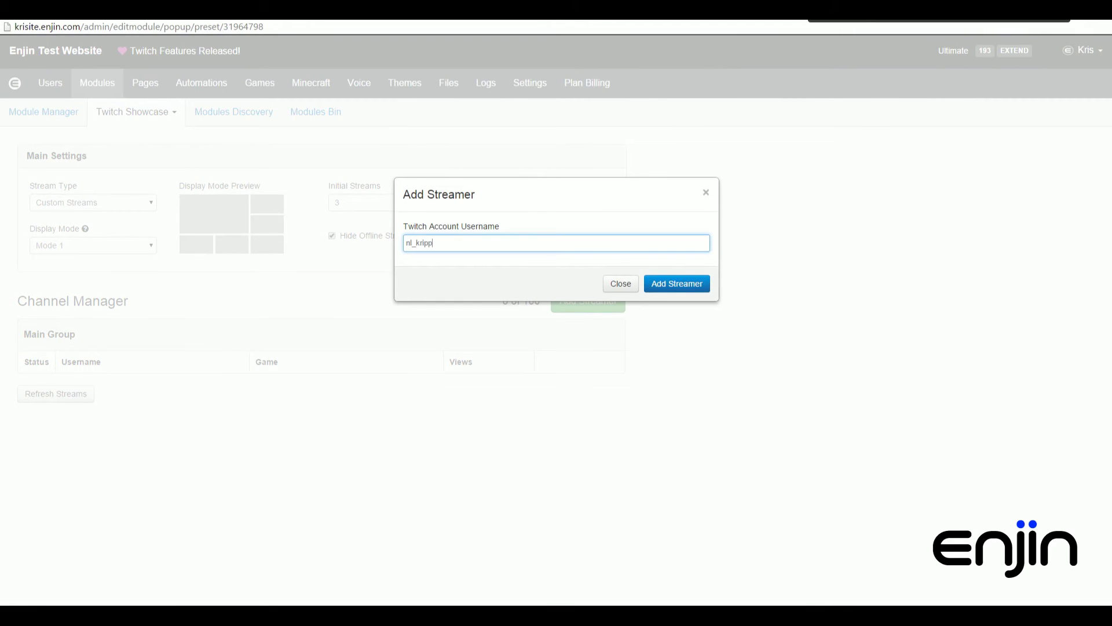
{"action": "left_click", "coordinate": [675, 285]}
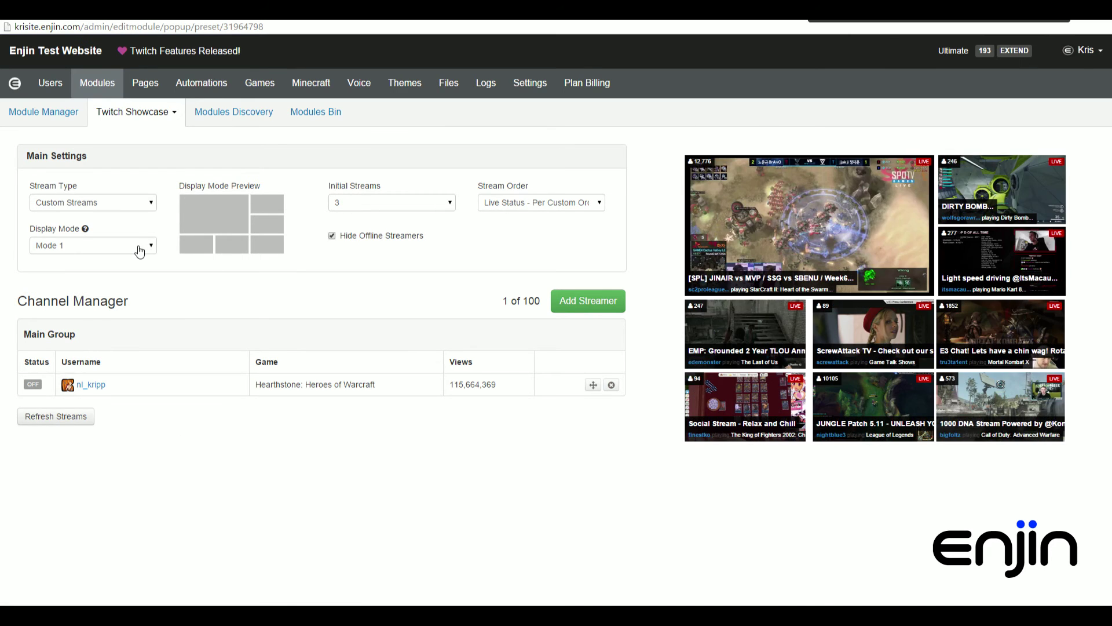
- Preview showcase Display Modes 2 through 6, then return to Mode 1
{"action": "left_click", "coordinate": [140, 251]}
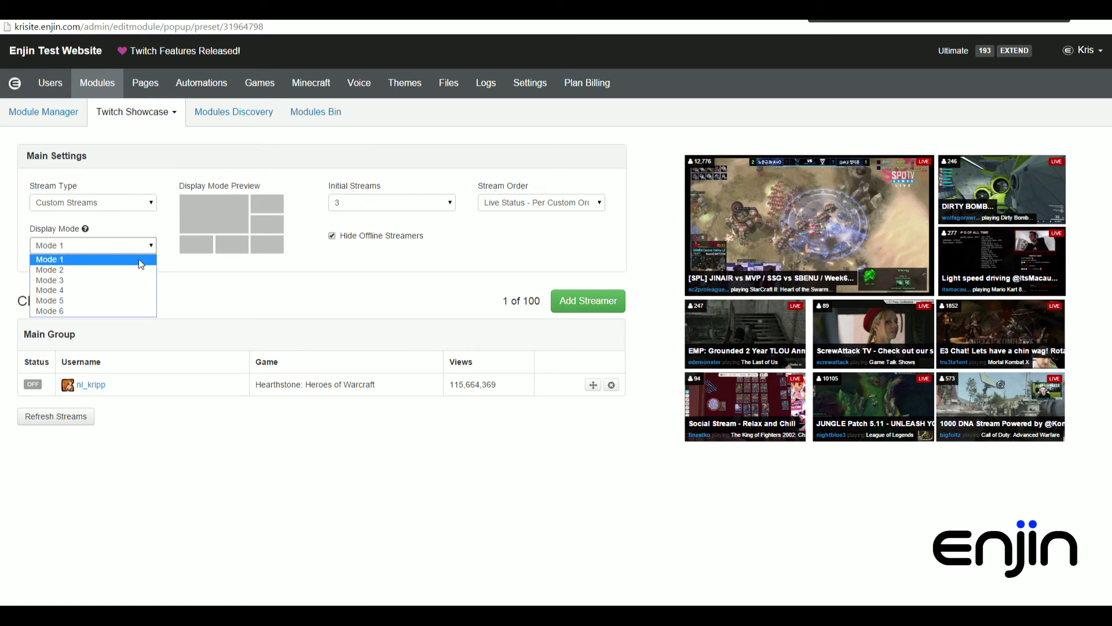
{"action": "left_click", "coordinate": [140, 269]}
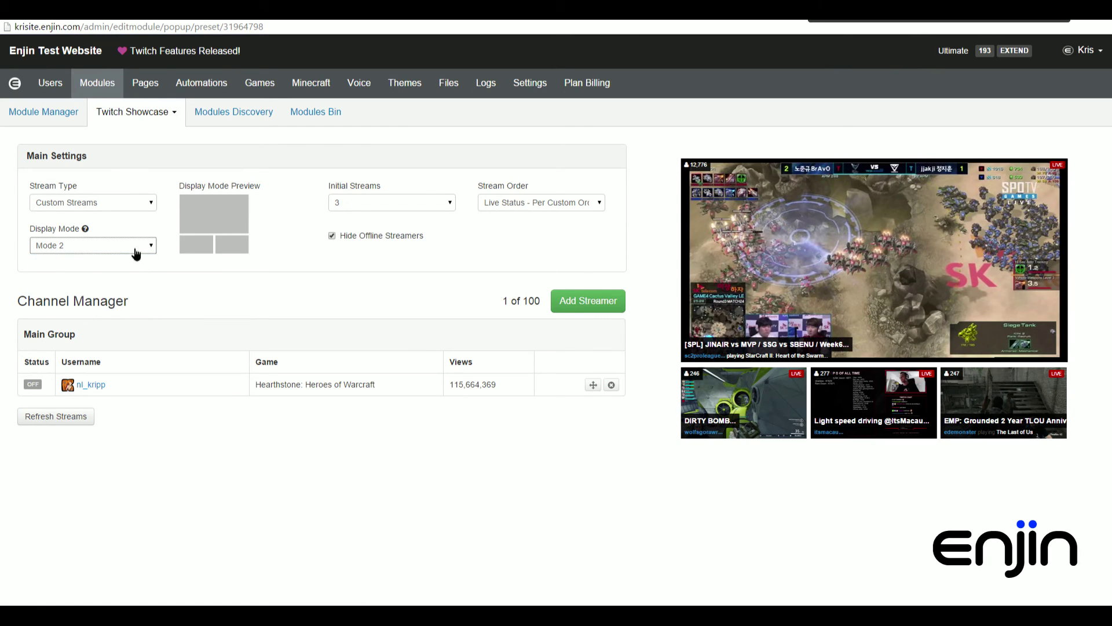
{"action": "left_click", "coordinate": [137, 249]}
{"action": "left_click", "coordinate": [130, 280]}
{"action": "left_click", "coordinate": [132, 246]}
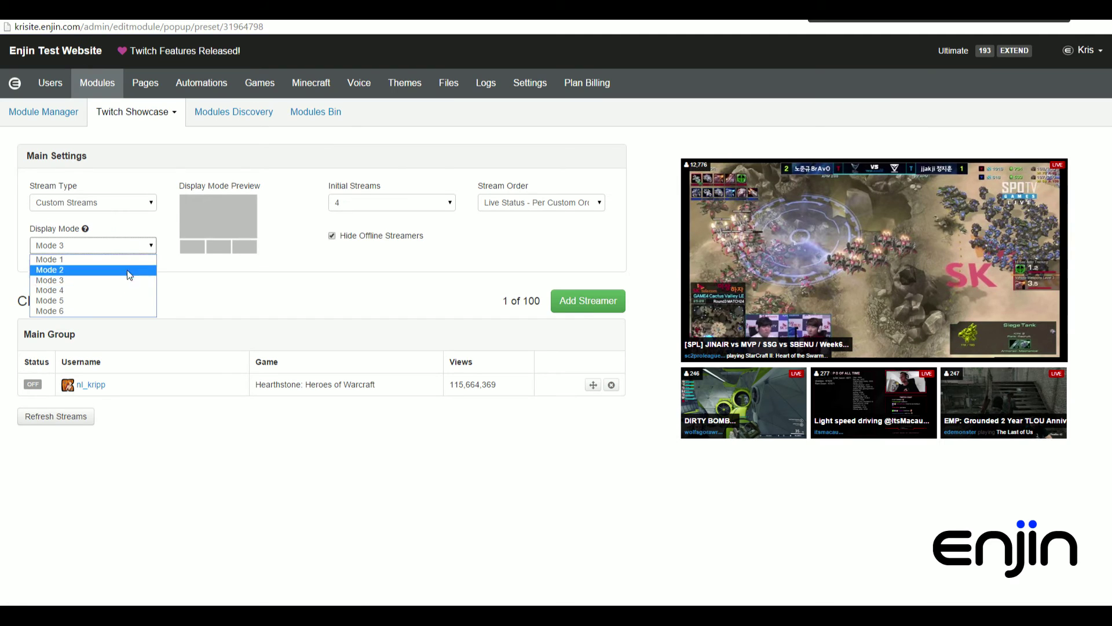
{"action": "left_click", "coordinate": [129, 289]}
{"action": "left_click", "coordinate": [138, 245]}
{"action": "left_click", "coordinate": [133, 300]}
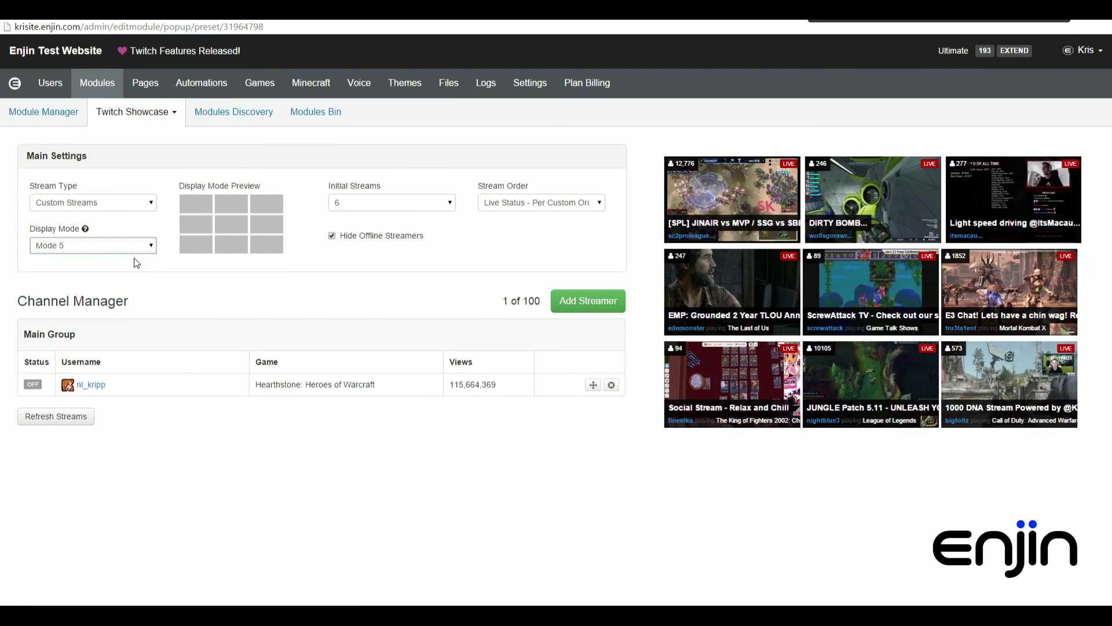
{"action": "left_click", "coordinate": [135, 247]}
{"action": "left_click", "coordinate": [126, 310]}
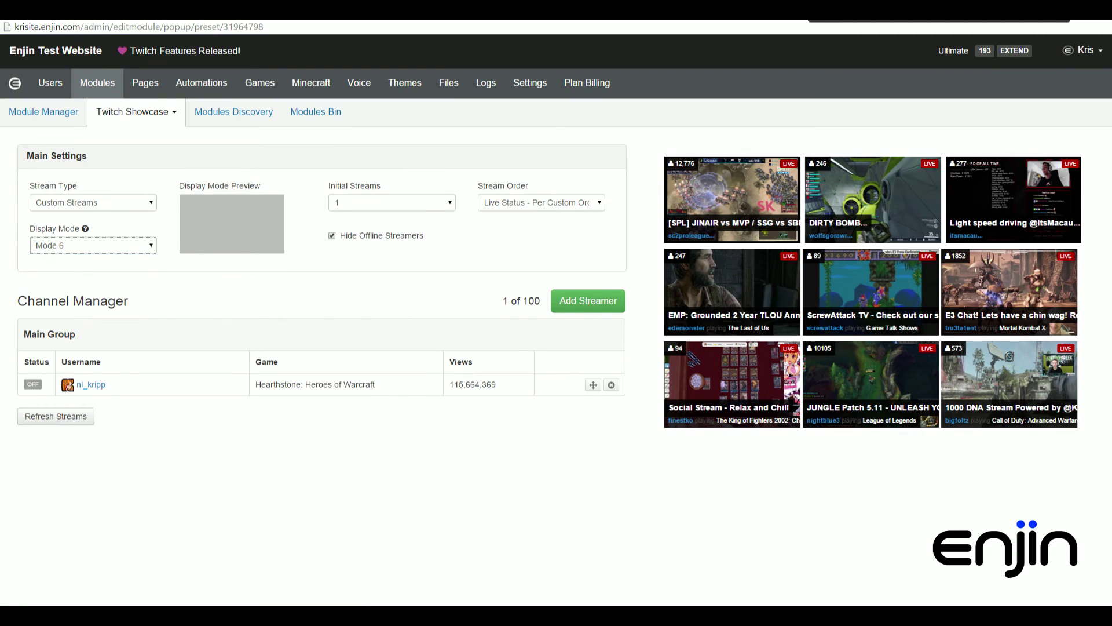
{"action": "left_click", "coordinate": [134, 246]}
{"action": "left_click", "coordinate": [127, 260]}
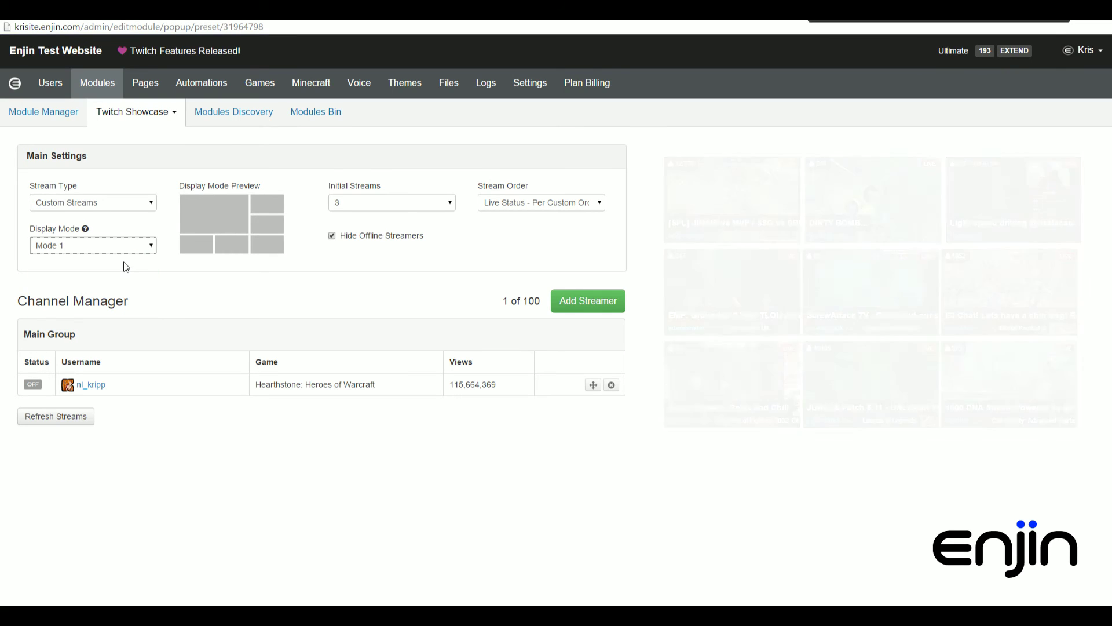
- Keep 3 initial streams and order live streams by custom order
{"action": "left_click", "coordinate": [351, 205]}
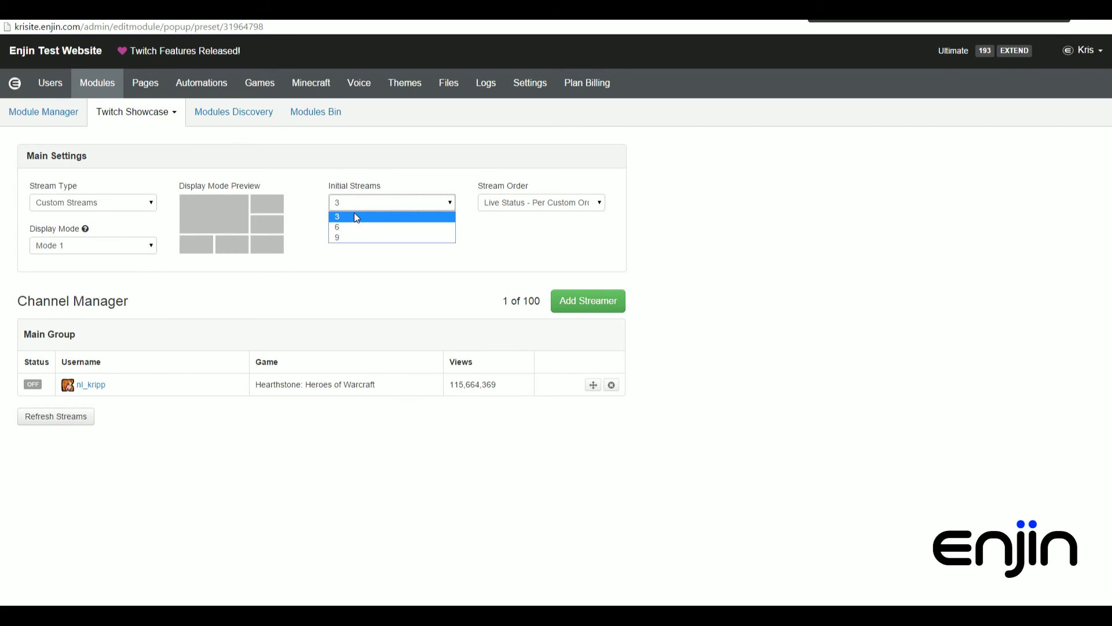
{"action": "left_click", "coordinate": [356, 217]}
{"action": "left_click", "coordinate": [533, 203]}
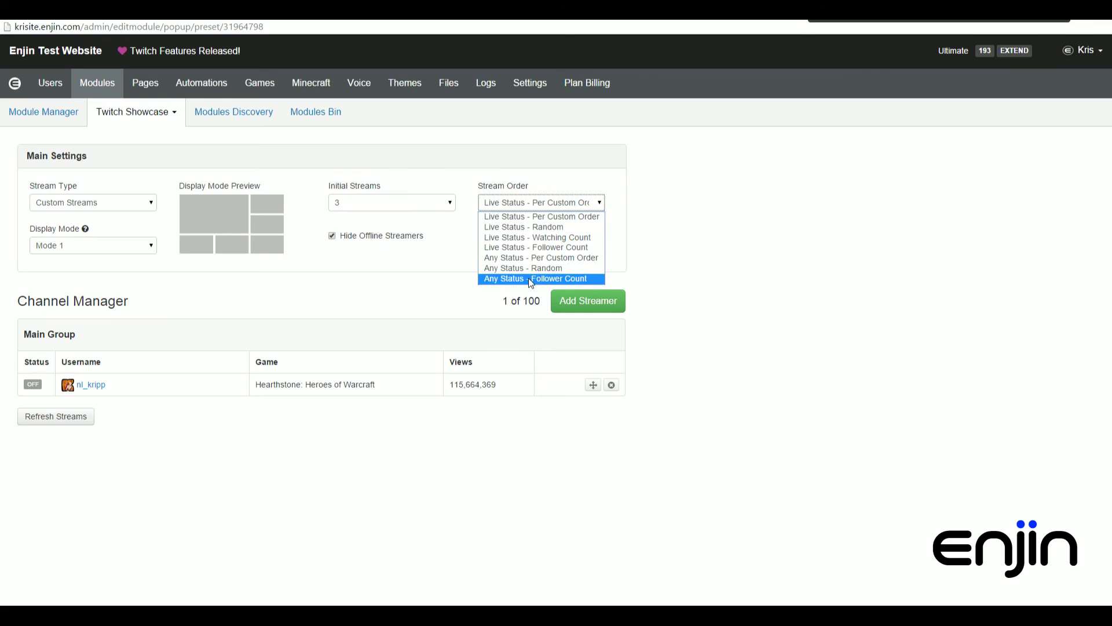
{"action": "left_click", "coordinate": [533, 220]}
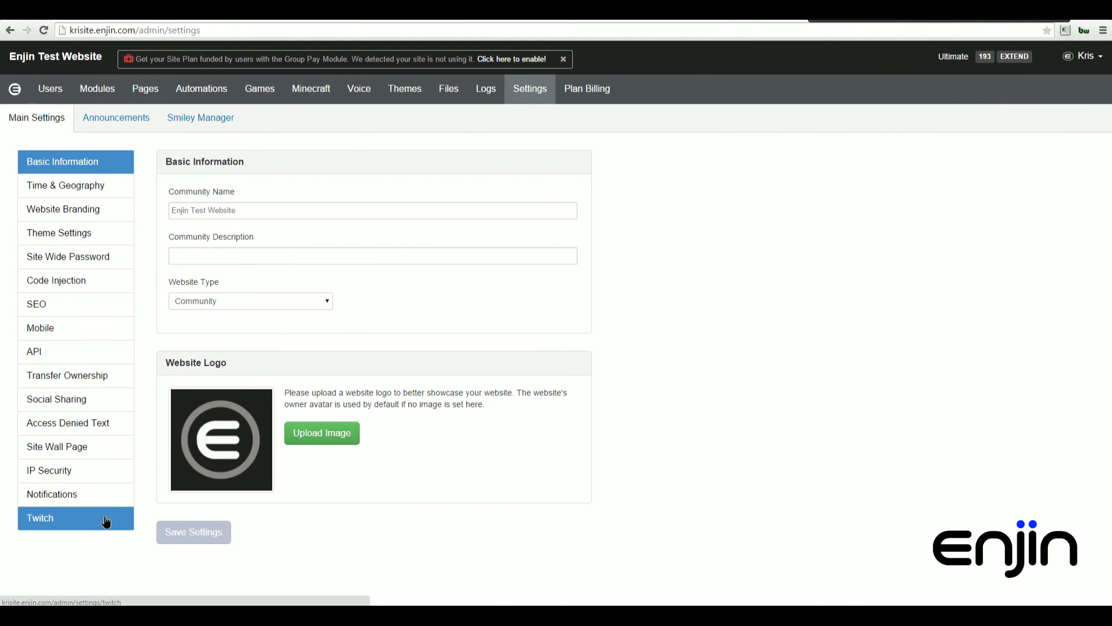
- In the site's Twitch settings, tie the Twitch tray item to the Twitch Side List module
{"action": "left_click", "coordinate": [105, 519]}
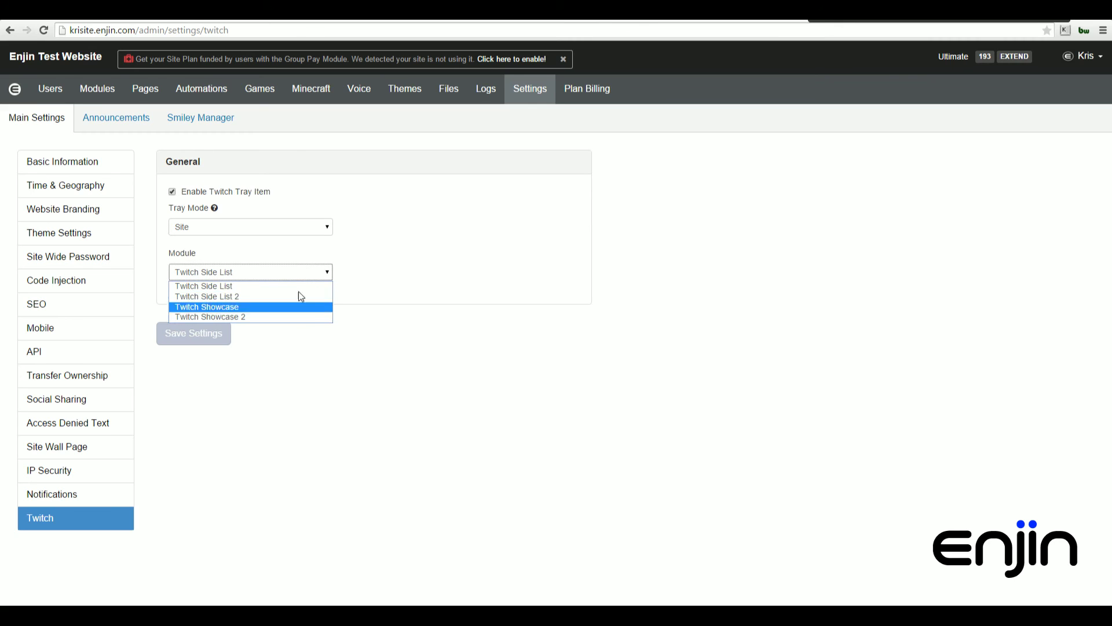
{"action": "left_click", "coordinate": [297, 285]}
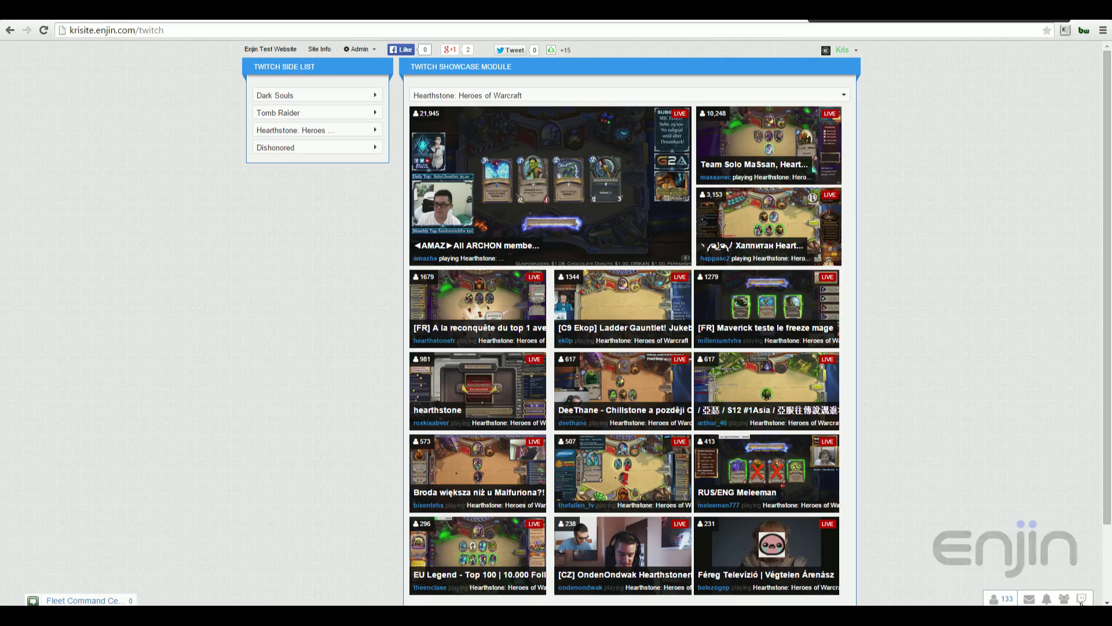
- Open a live streamer's profile from the tray's LIVE Streamers list and watch them in a pop-out player
{"action": "left_click", "coordinate": [1081, 599]}
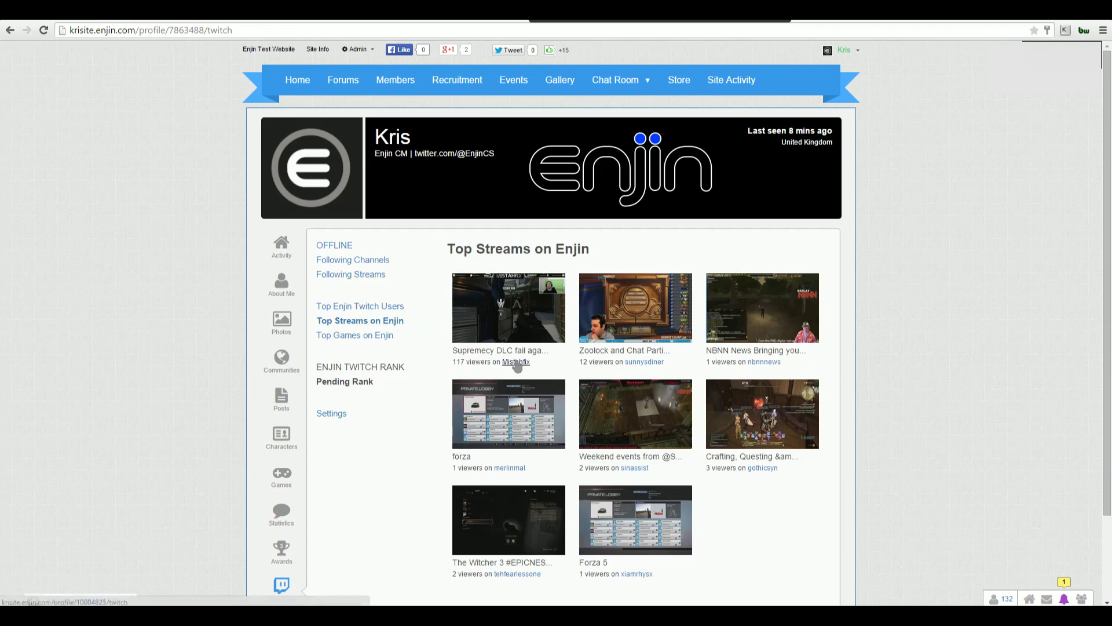
{"action": "left_click", "coordinate": [516, 362]}
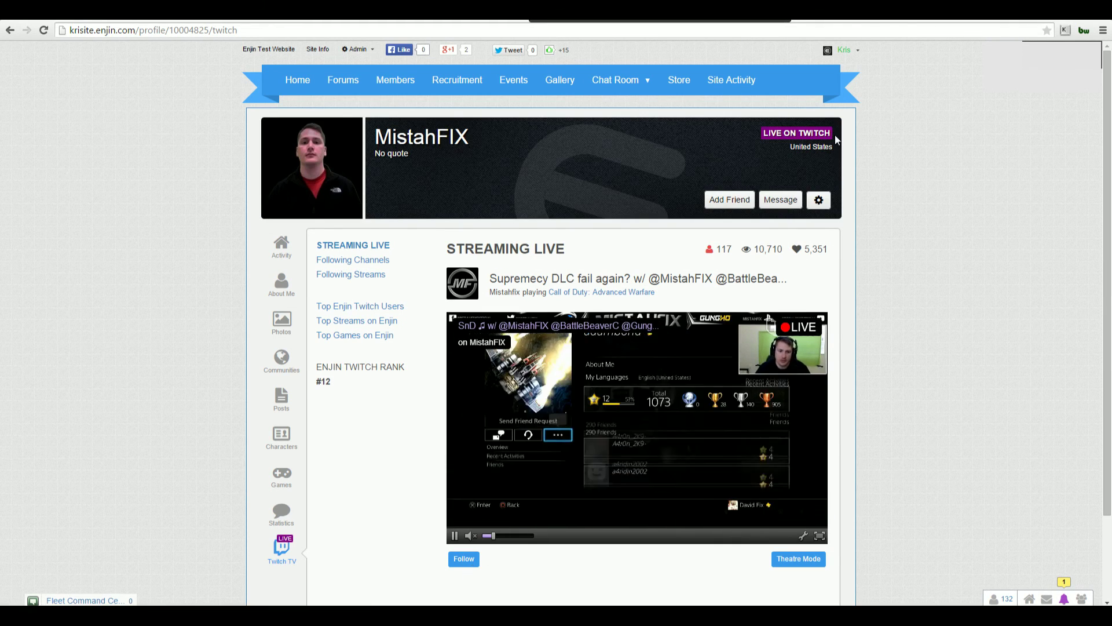
{"action": "left_click", "coordinate": [809, 564]}
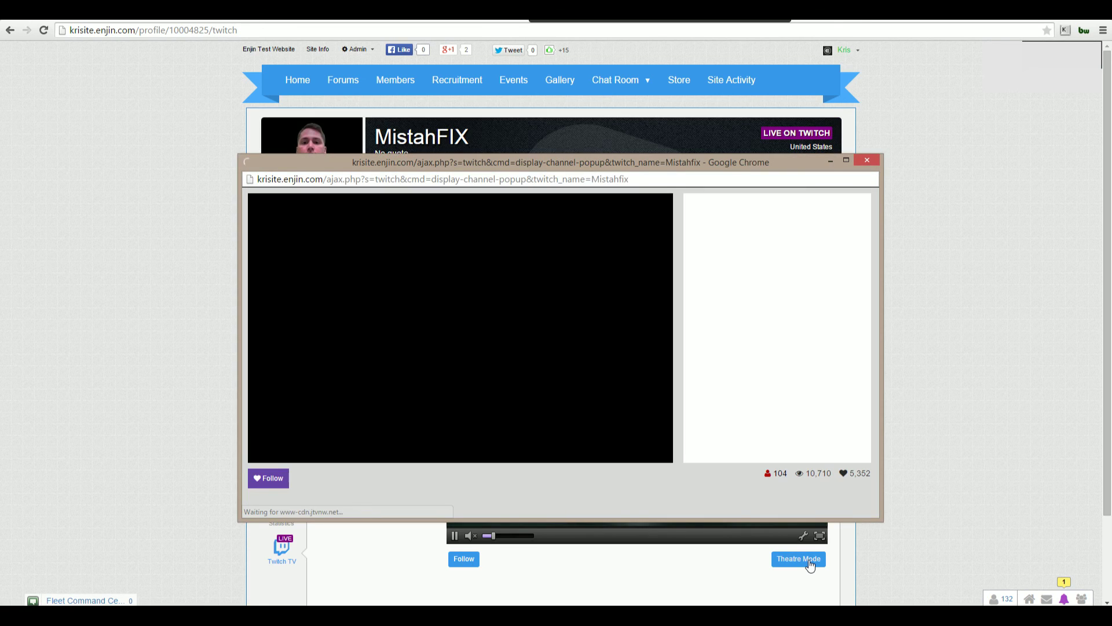